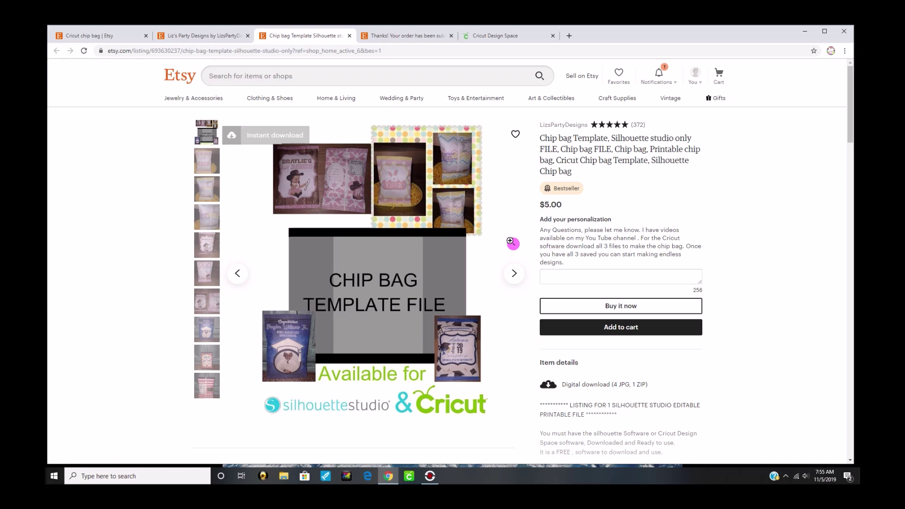
# Add the chip bag template to the cart, and open the digital files page of the completed order.
pyautogui.click(620, 327)
pyautogui.click(349, 36)
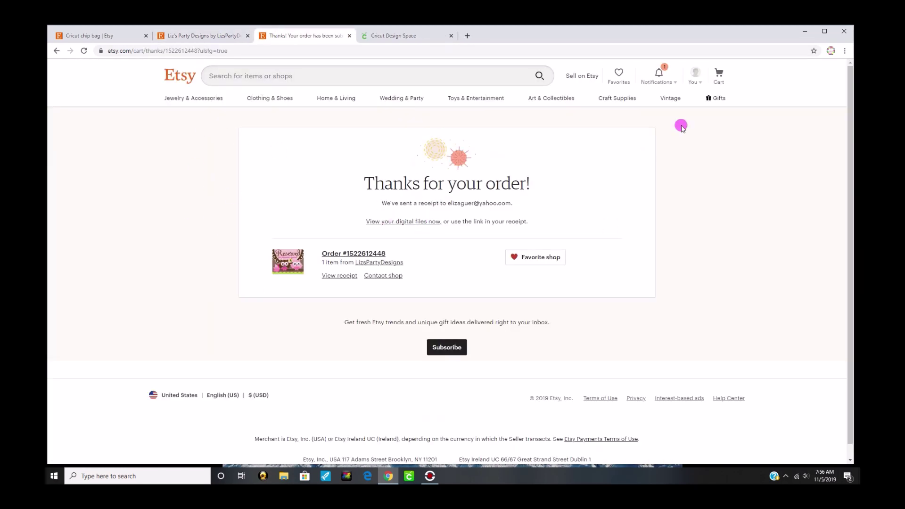
pyautogui.click(695, 76)
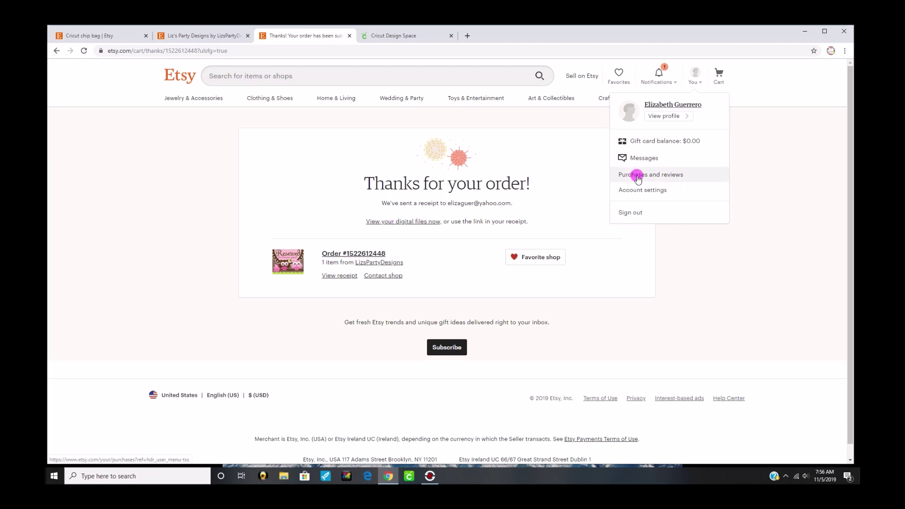
pyautogui.click(420, 221)
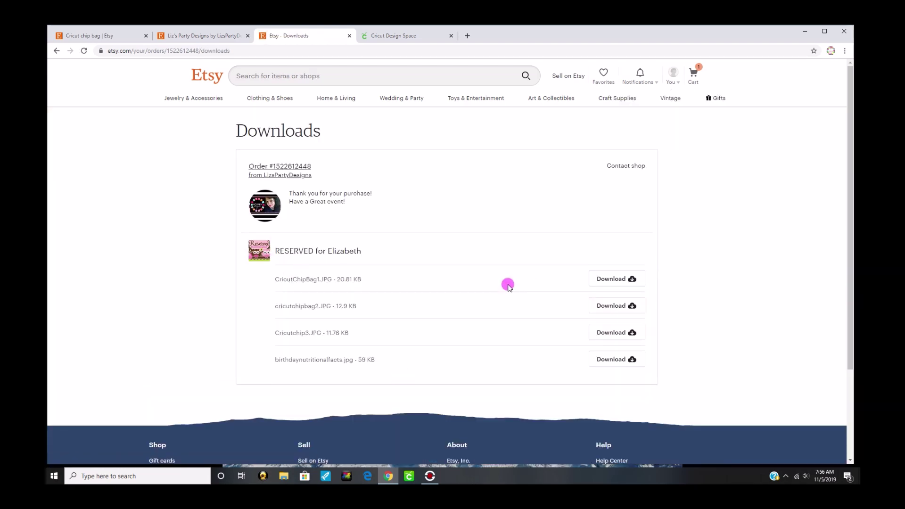
# Download CricutChipBag1.JPG, cricutchipbag2.JPG, Cricutchip3.JPG and birthdaynutritionalfacts.jpg from the order.
pyautogui.click(616, 278)
pyautogui.click(616, 305)
pyautogui.click(618, 332)
pyautogui.click(616, 359)
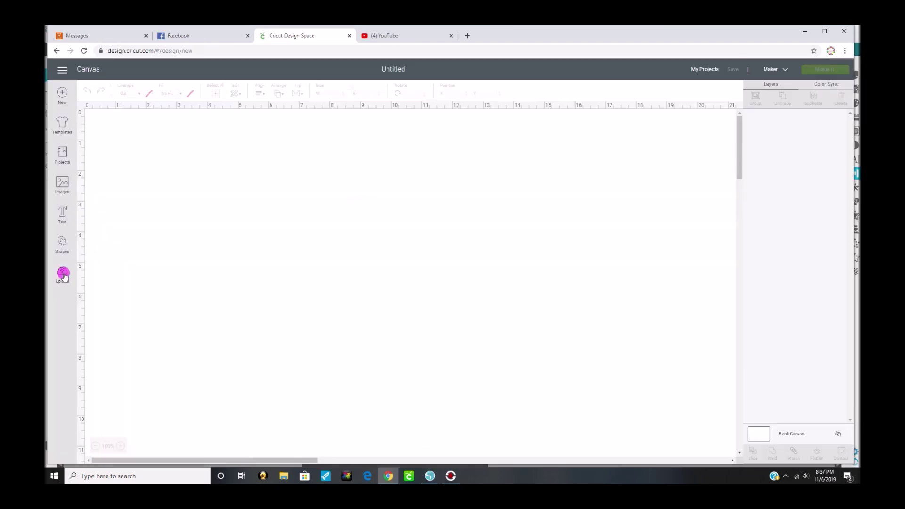
# Upload CricutChipBag1 from the Downloads folder as an image in Cricut Design Space.
pyautogui.click(64, 276)
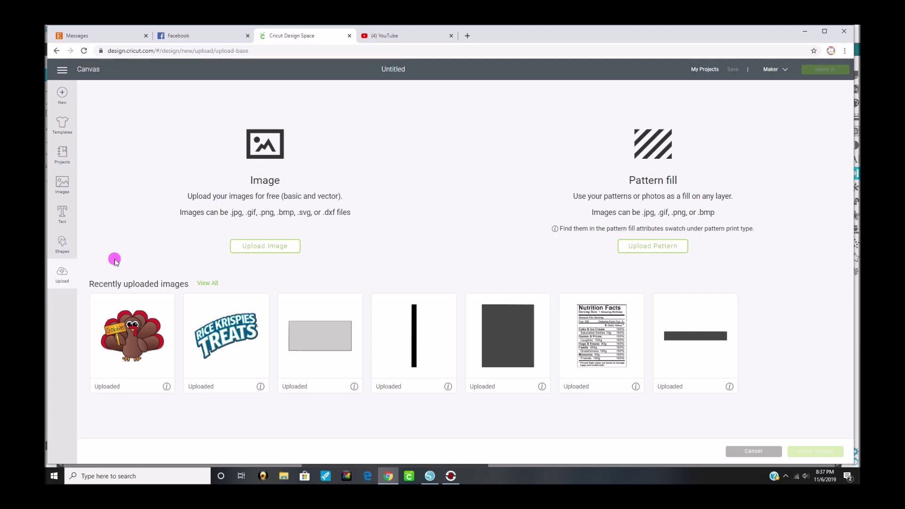
pyautogui.click(257, 246)
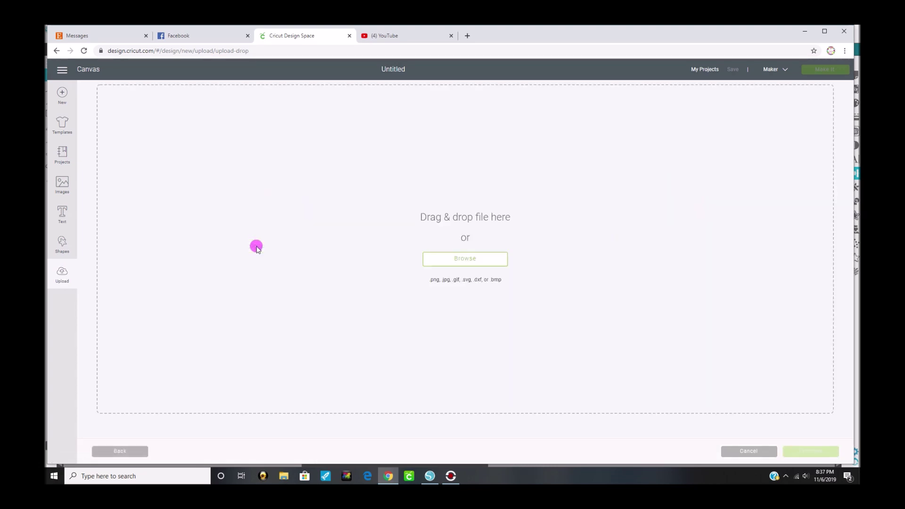
pyautogui.click(472, 260)
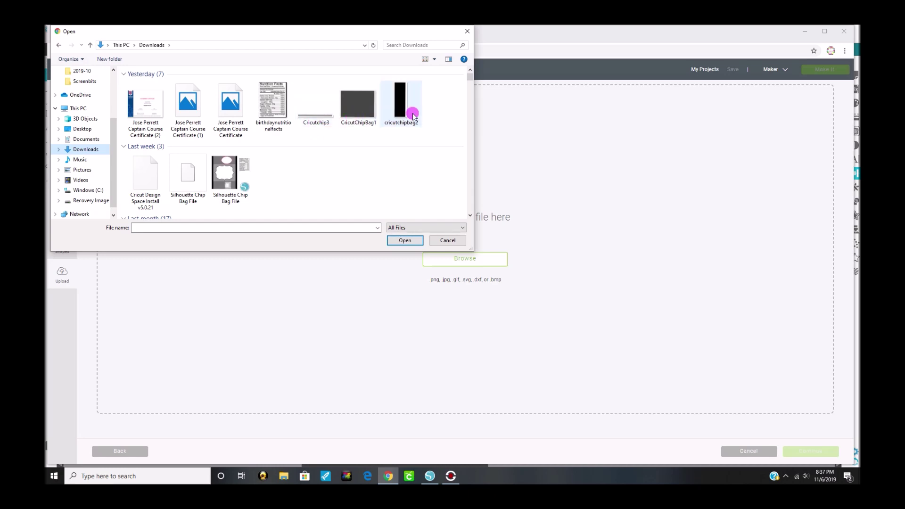
pyautogui.click(355, 116)
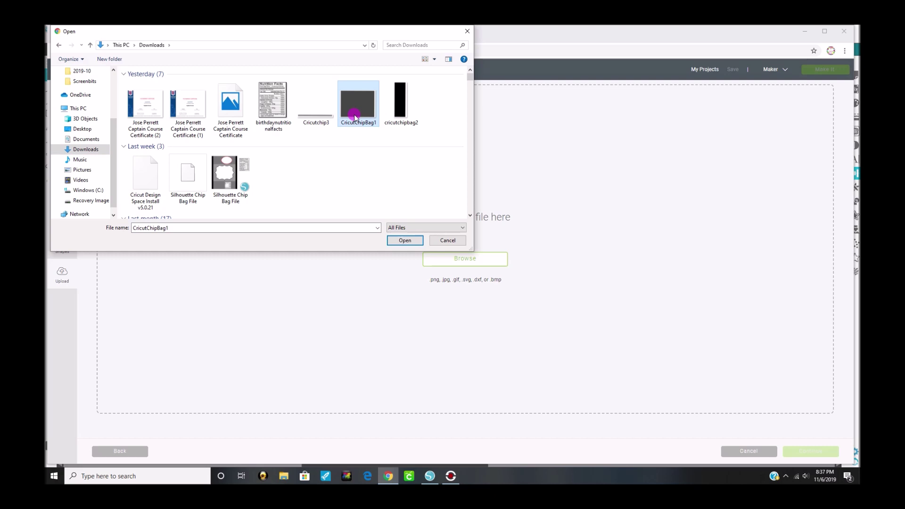
pyautogui.click(400, 113)
pyautogui.click(355, 119)
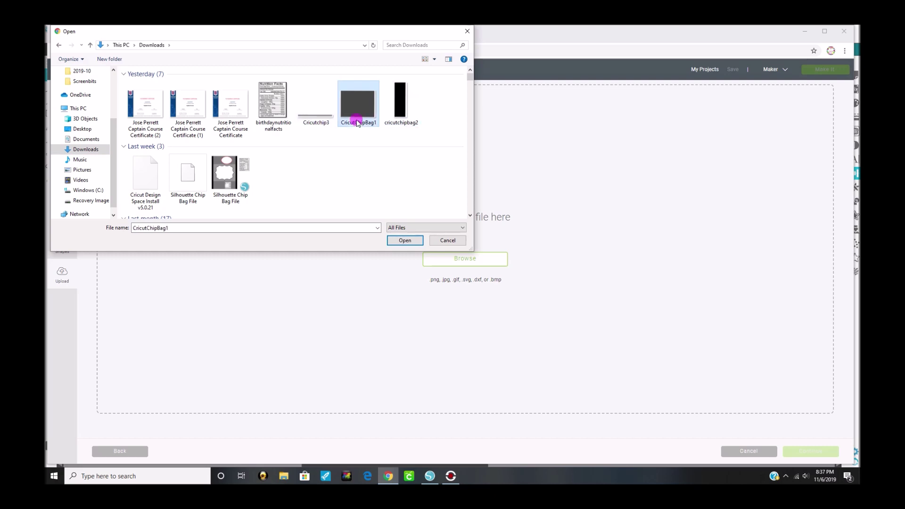
pyautogui.click(408, 239)
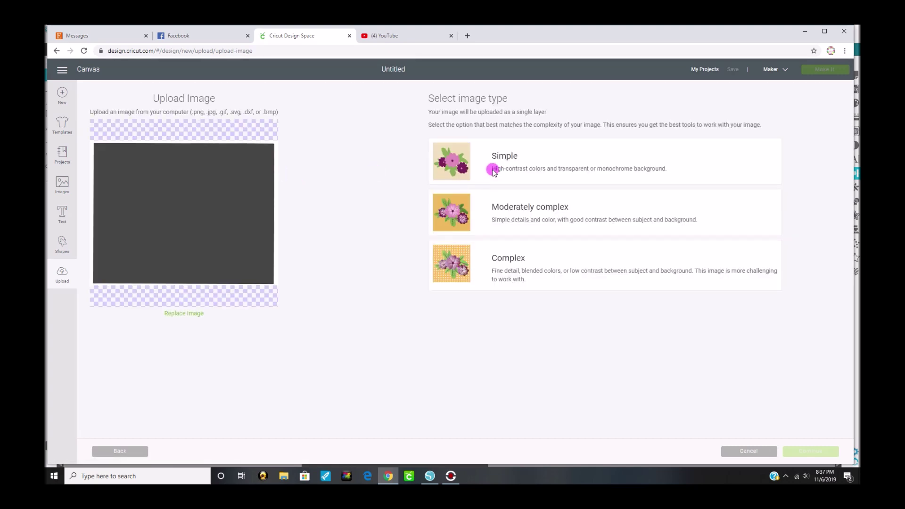
# Process CricutChipBag1 as a Simple image with its light border erased and save it as a Print Then Cut image.
pyautogui.click(480, 167)
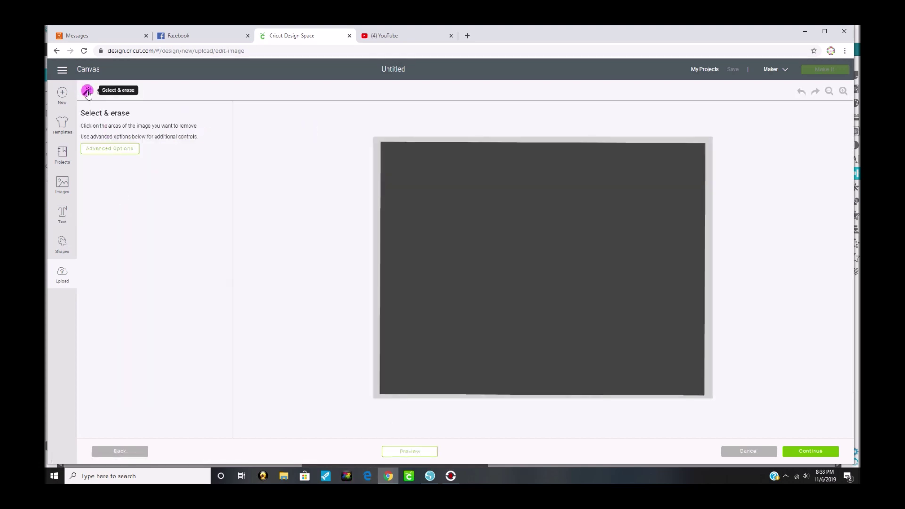
pyautogui.click(375, 146)
pyautogui.click(825, 450)
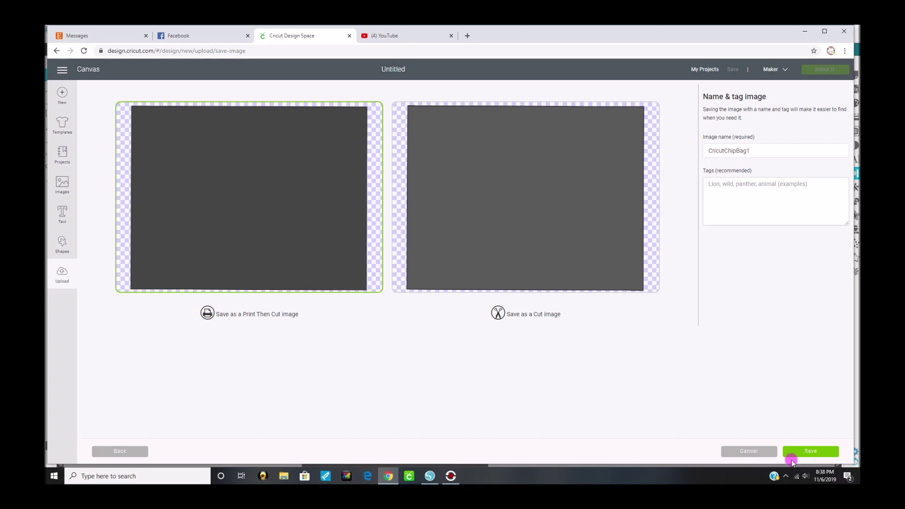
pyautogui.click(804, 453)
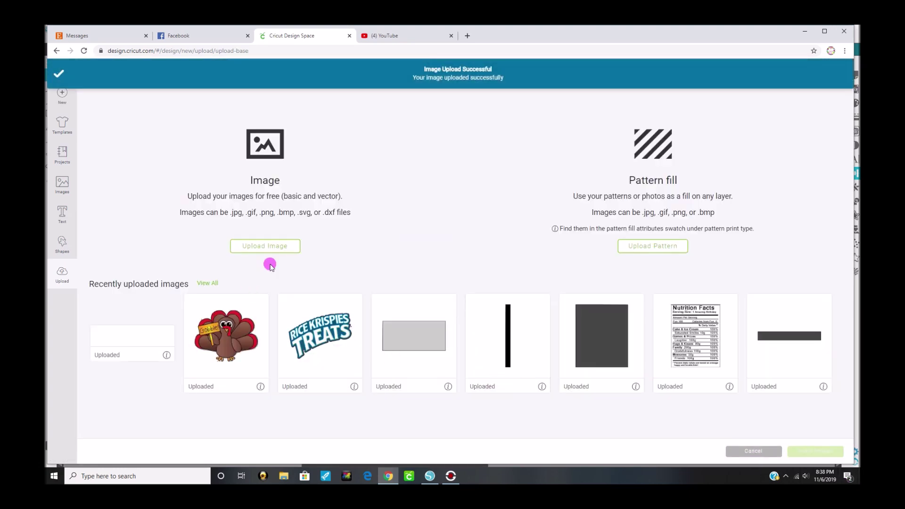
# Upload cricutchipbag2 as a Simple image, erase its background, and save it as a Print Then Cut image.
pyautogui.click(267, 246)
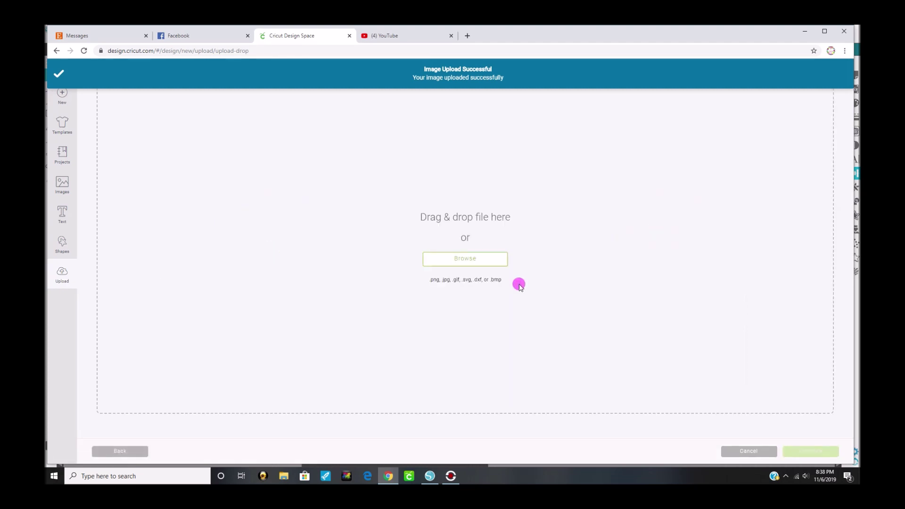
pyautogui.click(486, 260)
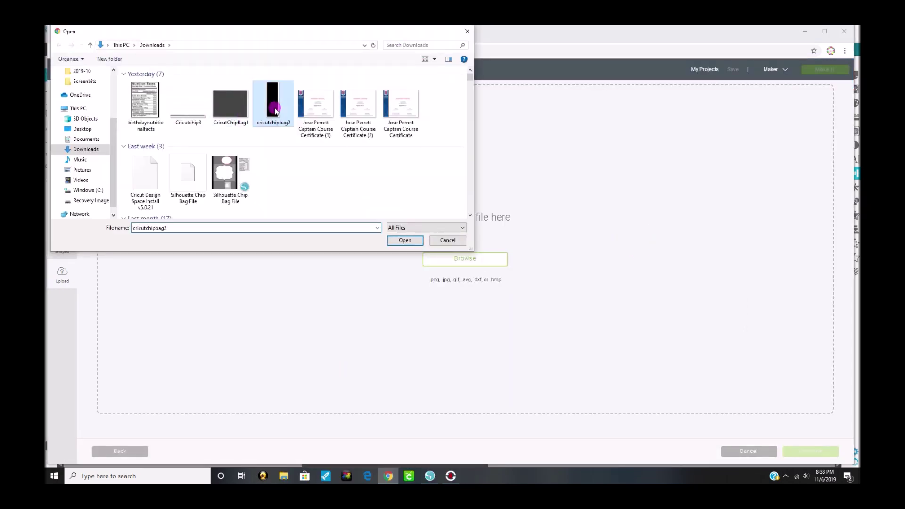
pyautogui.doubleClick(273, 104)
pyautogui.click(443, 158)
pyautogui.click(811, 451)
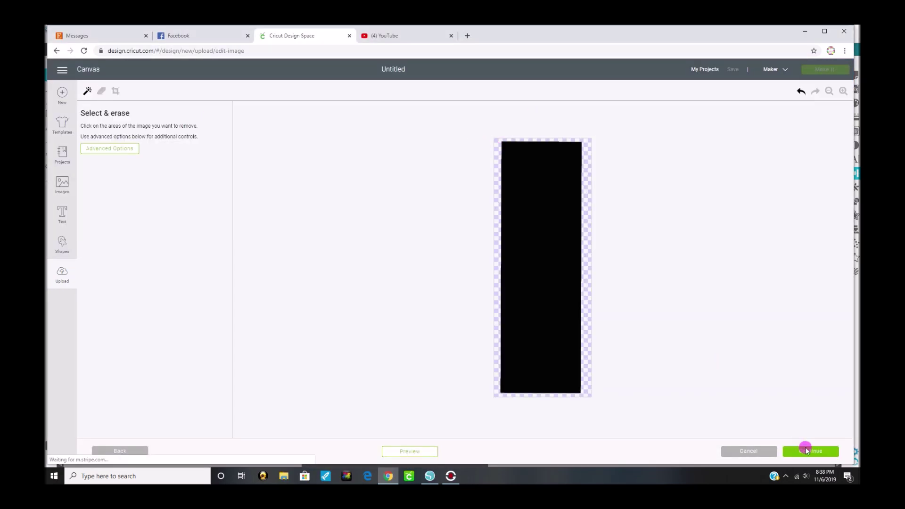
pyautogui.click(809, 451)
pyautogui.click(809, 450)
# Upload Cricutchip3 as a Simple image, erase its background, and save it as a Print Then Cut image.
pyautogui.click(477, 259)
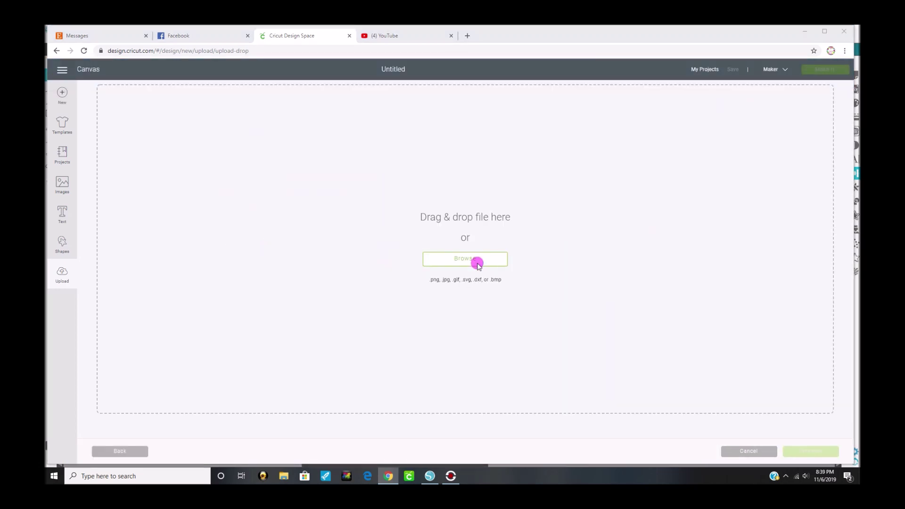
pyautogui.doubleClick(272, 104)
pyautogui.click(604, 161)
pyautogui.click(810, 450)
pyautogui.click(809, 451)
pyautogui.click(809, 451)
# Start a new canvas and insert the three uploaded chip bag pieces together with the Nutrition Facts image.
pyautogui.click(62, 94)
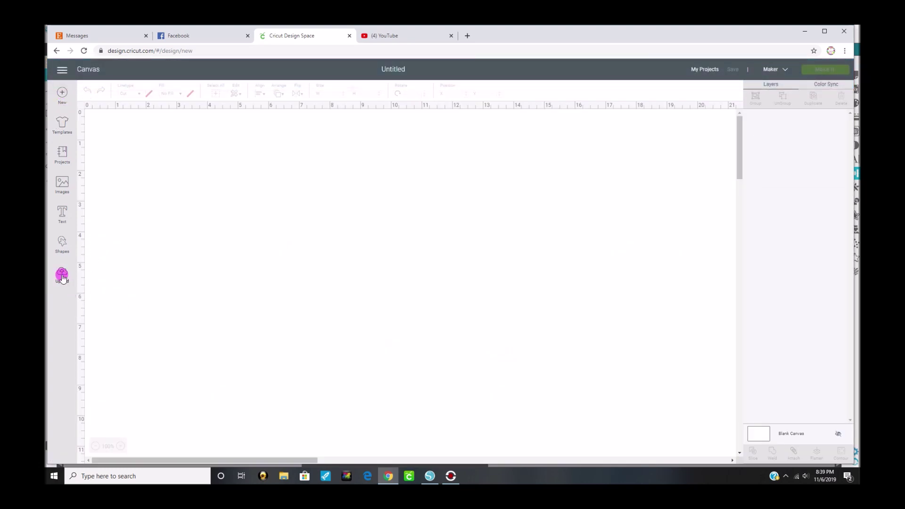
pyautogui.click(62, 277)
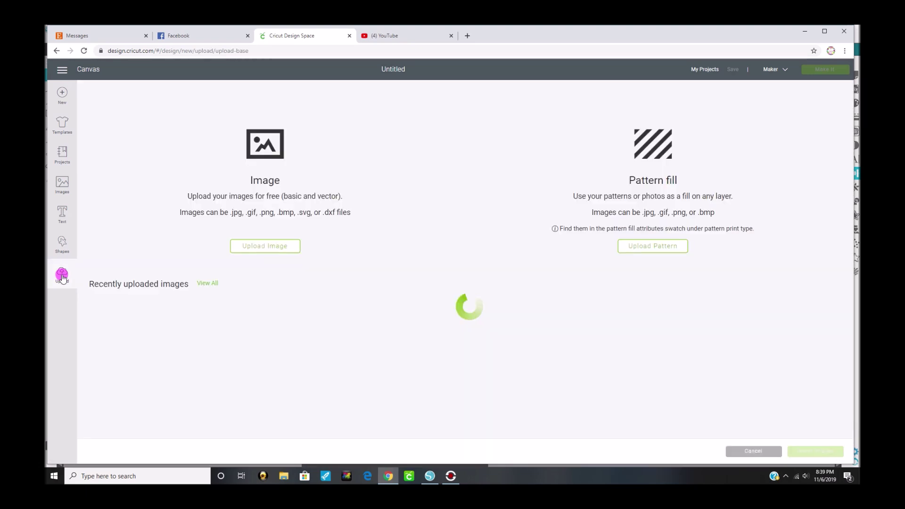
pyautogui.click(160, 347)
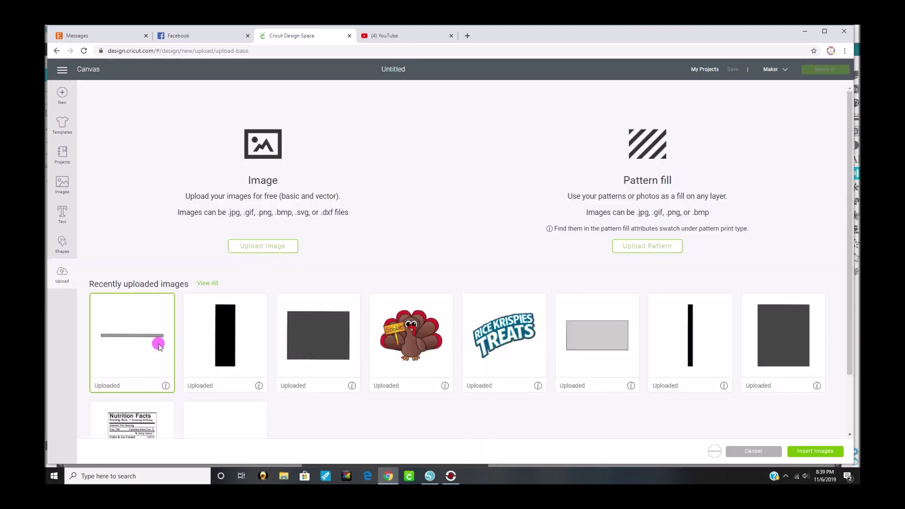
pyautogui.click(228, 339)
pyautogui.click(321, 342)
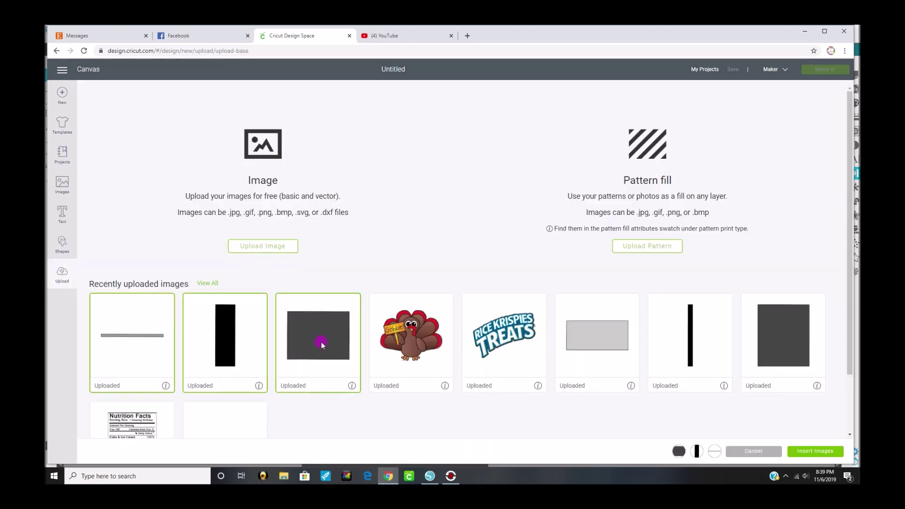
pyautogui.scroll(-2, 316, 363)
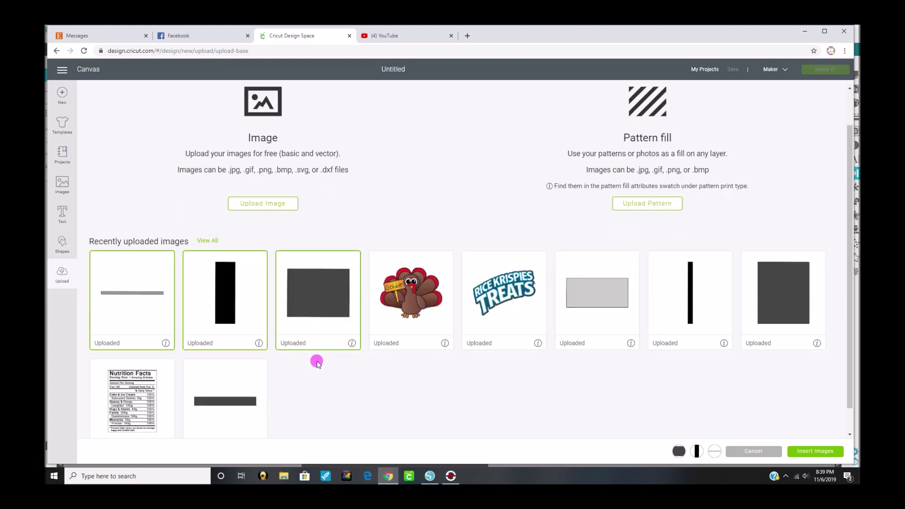
pyautogui.click(156, 380)
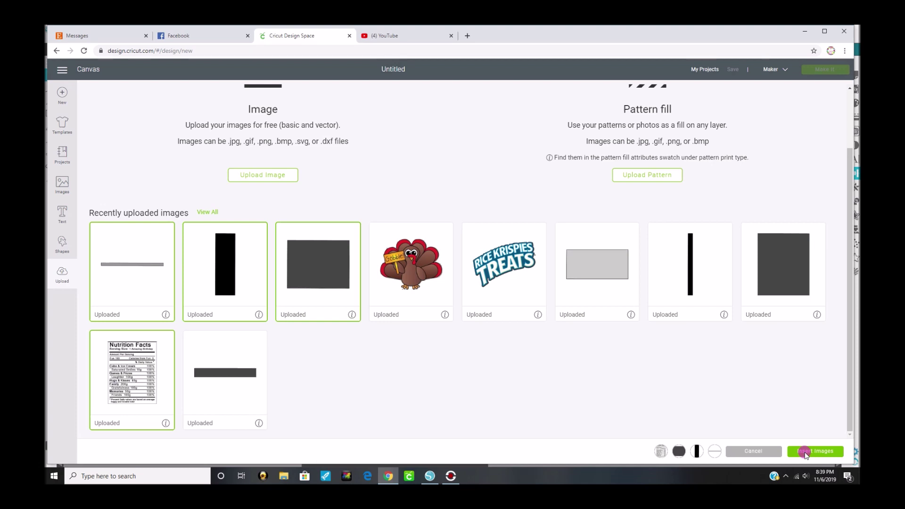
pyautogui.click(806, 453)
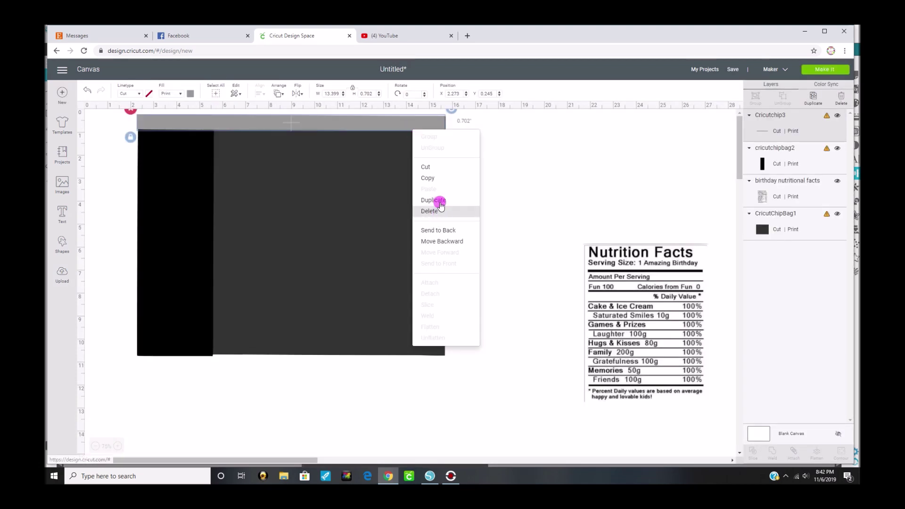
# Duplicate the gray Cricutchip3 strip and place one strip along the bag's upper edge and one along its lower edge.
pyautogui.click(433, 200)
pyautogui.moveTo(378, 125); pyautogui.dragTo(375, 366)
pyautogui.moveTo(338, 135); pyautogui.dragTo(315, 149)
# Align the black cricutchipbag2 panel with the bag's left side at about X 2.273, Y 0.268.
pyautogui.click(193, 316)
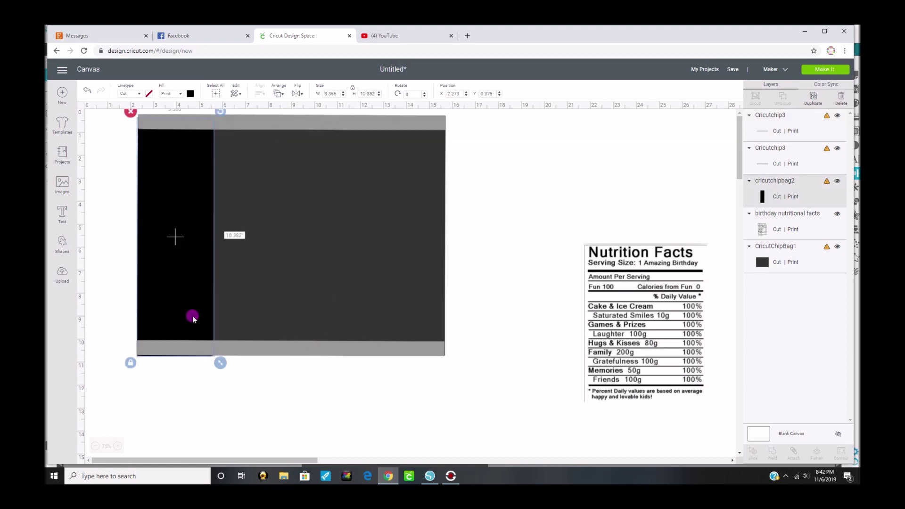
pyautogui.press('Up')
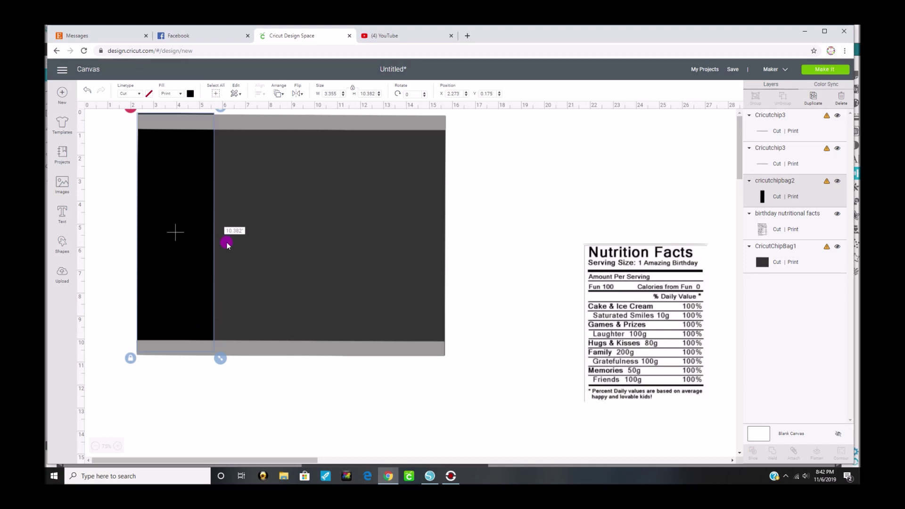
pyautogui.moveTo(193, 205); pyautogui.dragTo(193, 208)
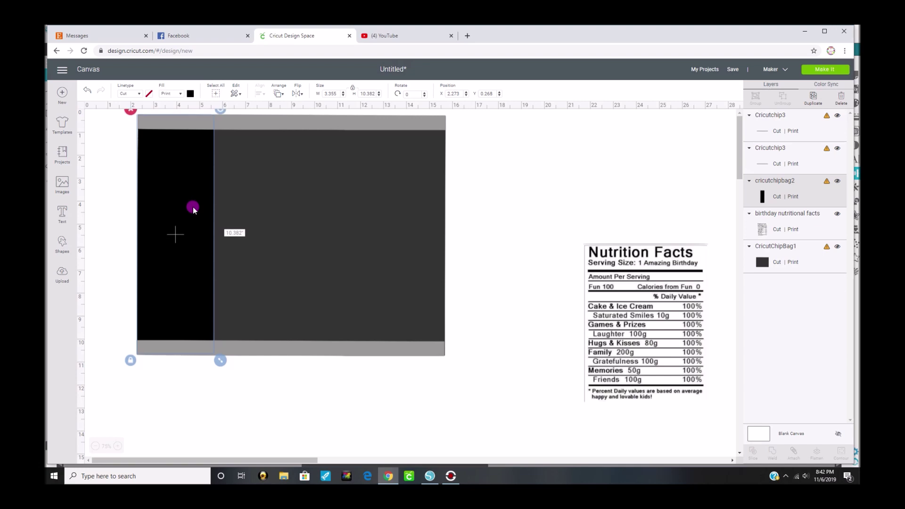
# Duplicate the black side panel and place the copy along the bag's right side at about X 12.31, Y 0.323.
pyautogui.rightClick(193, 208)
pyautogui.click(216, 281)
pyautogui.hotkey('ctrl', 'v')
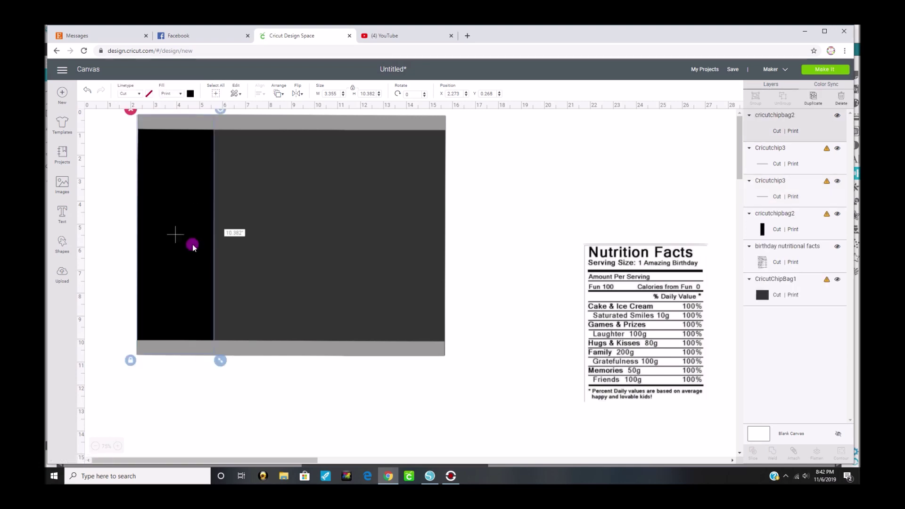
pyautogui.moveTo(191, 260); pyautogui.dragTo(411, 250)
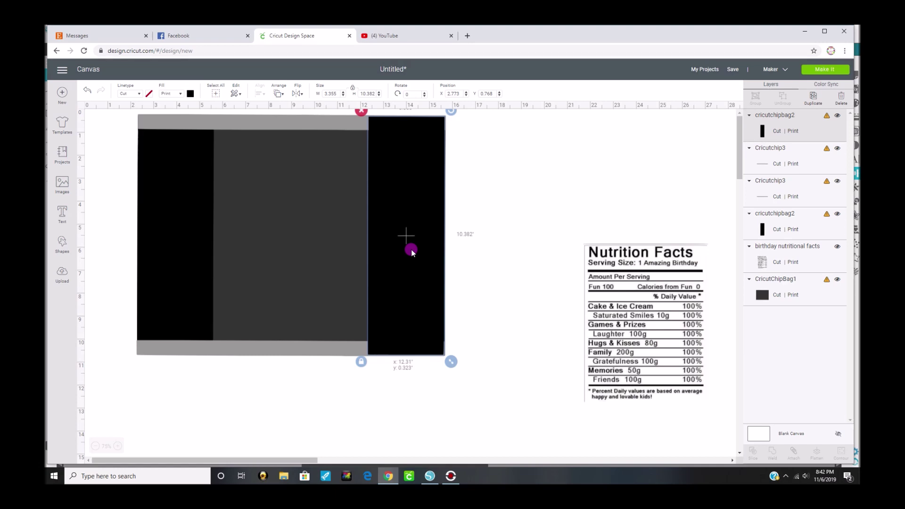
# Bring both gray Cricutchip3 strips forward so they lie over the black side panels.
pyautogui.click(312, 129)
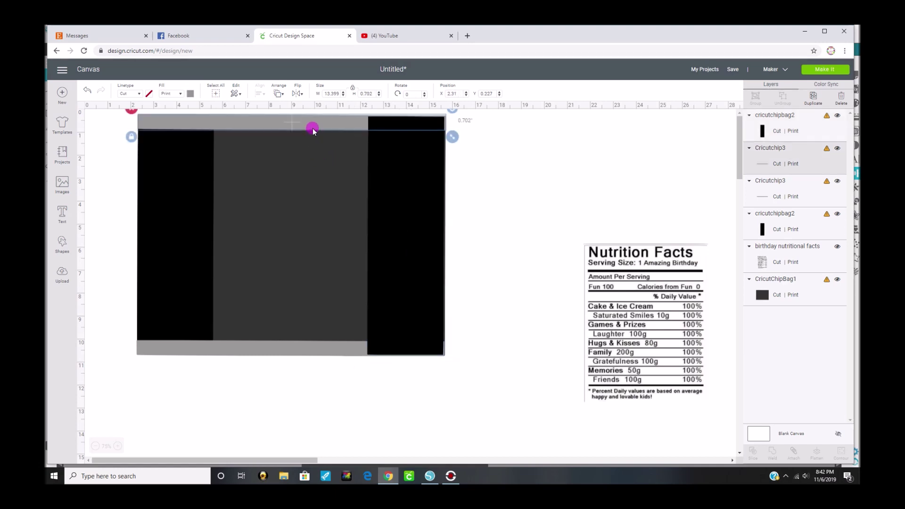
pyautogui.keyDown('shift'); pyautogui.click(307, 353); pyautogui.keyUp('shift')
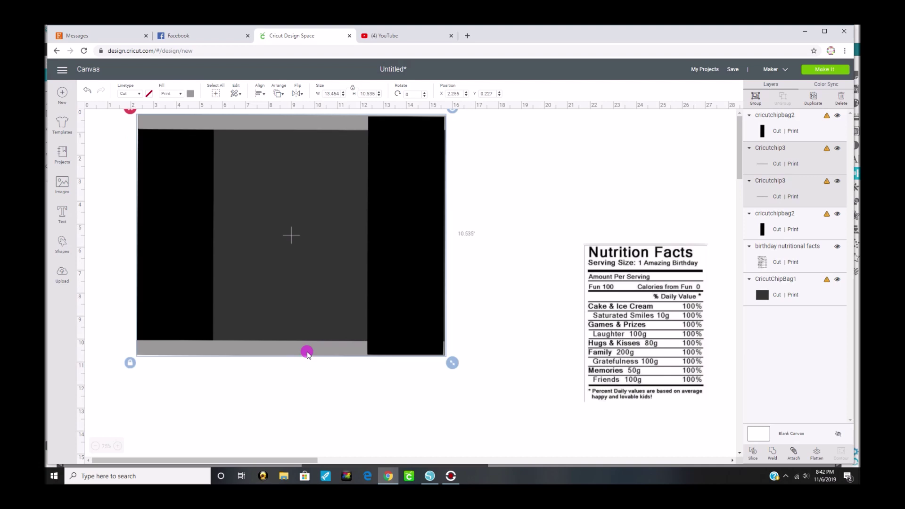
pyautogui.click(281, 95)
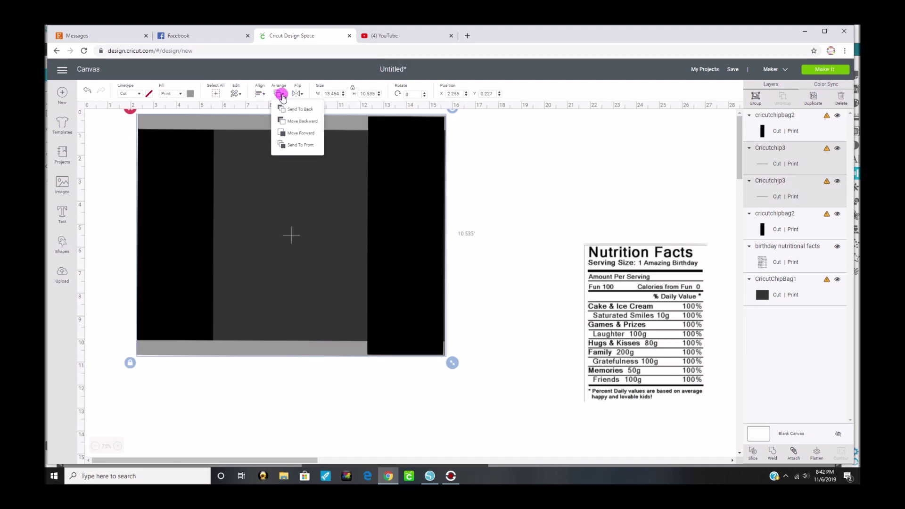
pyautogui.click(304, 136)
pyautogui.click(490, 176)
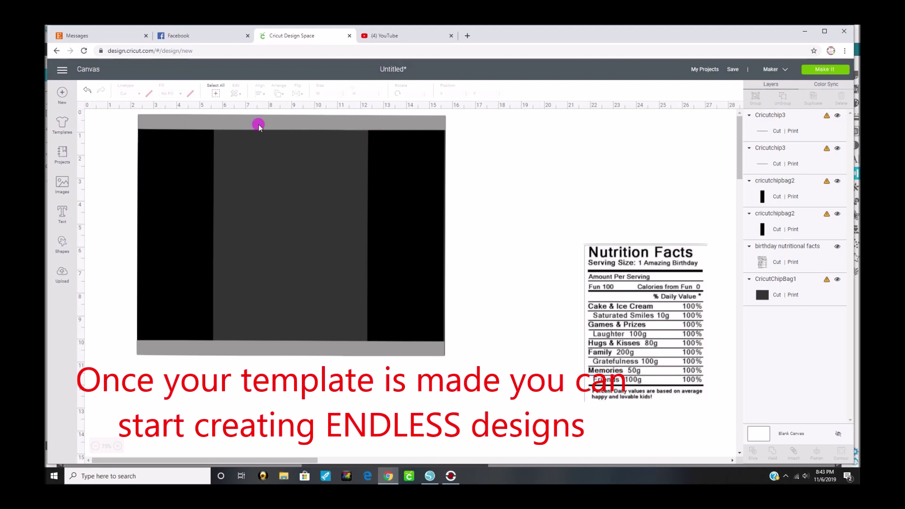
# Fill the CricutChipBag1 centre panel with the white print pattern of golden oak leaves.
pyautogui.click(285, 183)
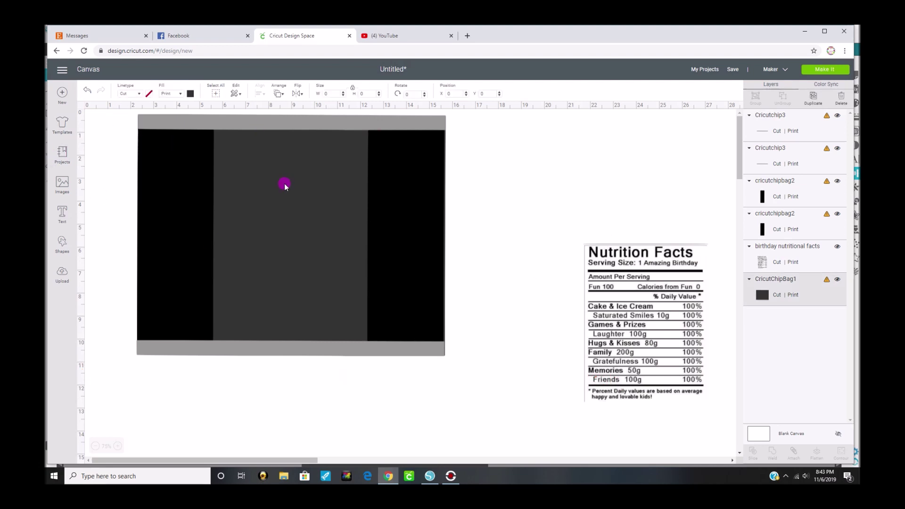
pyautogui.click(190, 94)
pyautogui.click(248, 126)
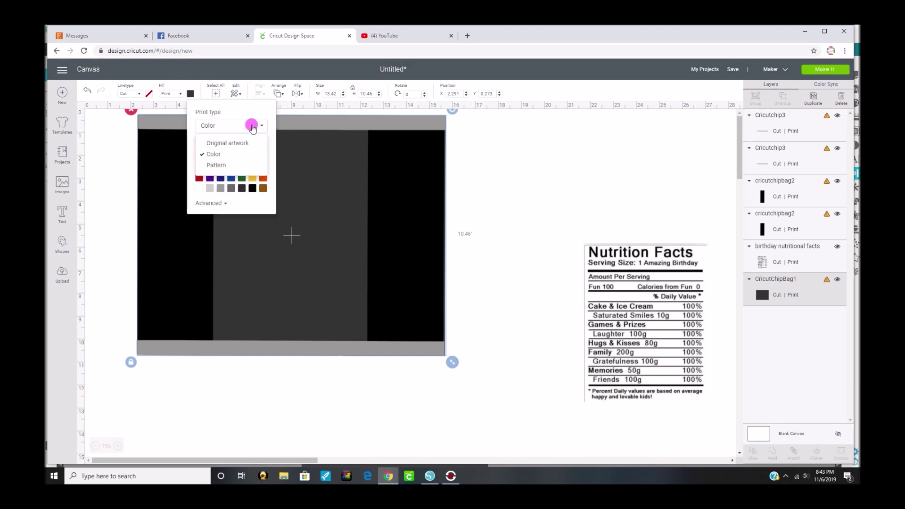
pyautogui.click(216, 166)
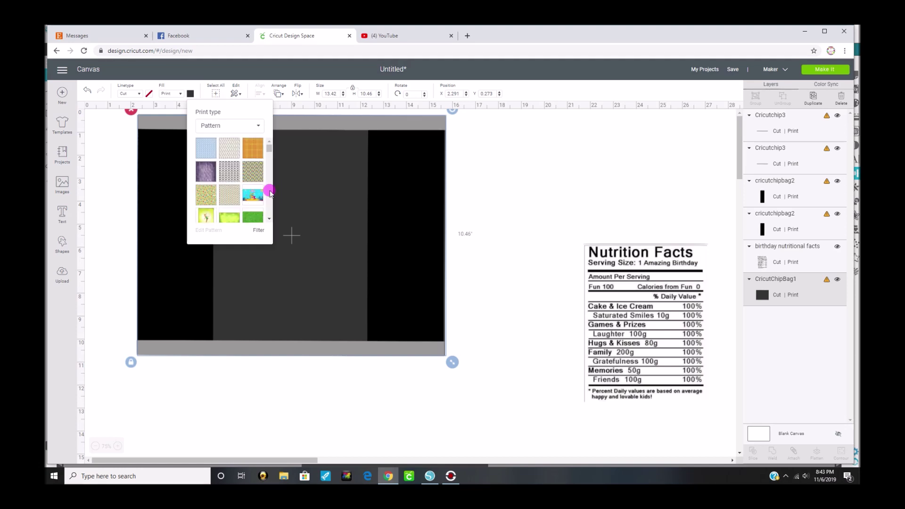
pyautogui.scroll(-10, 271, 220)
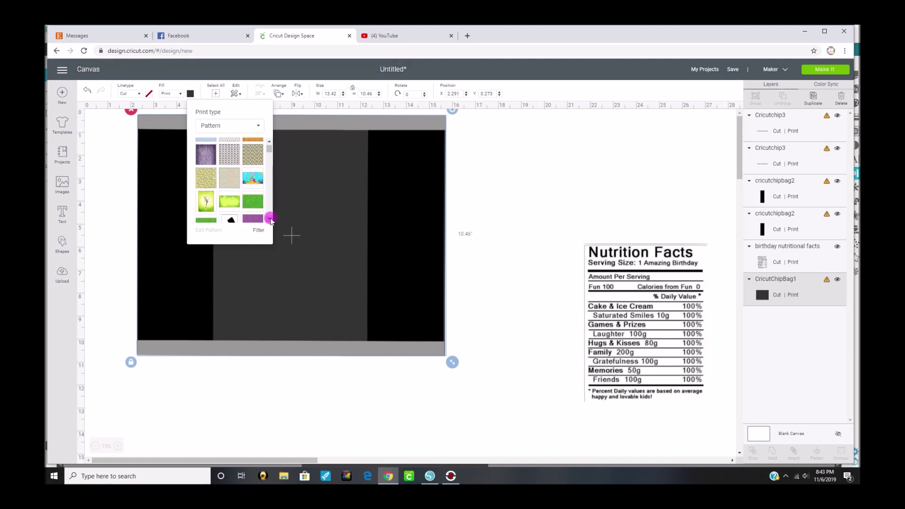
pyautogui.scroll(-5, 271, 221)
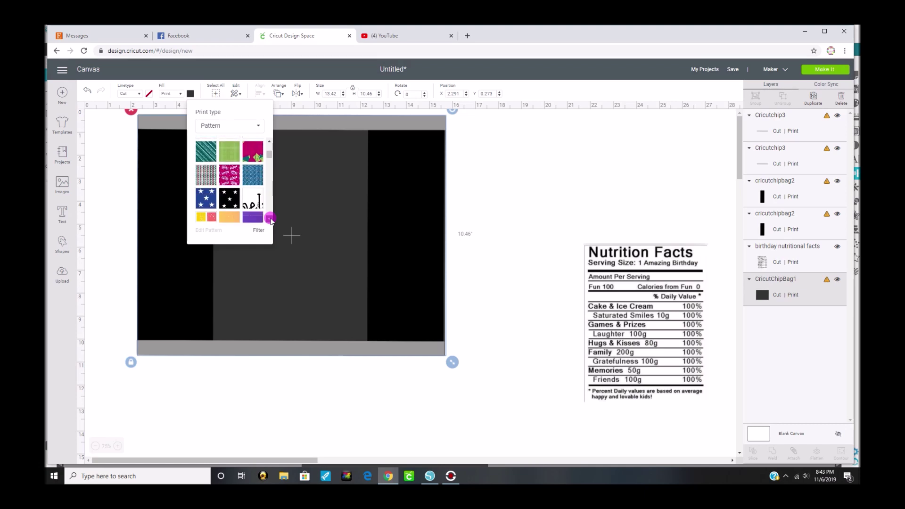
pyautogui.scroll(-8, 271, 220)
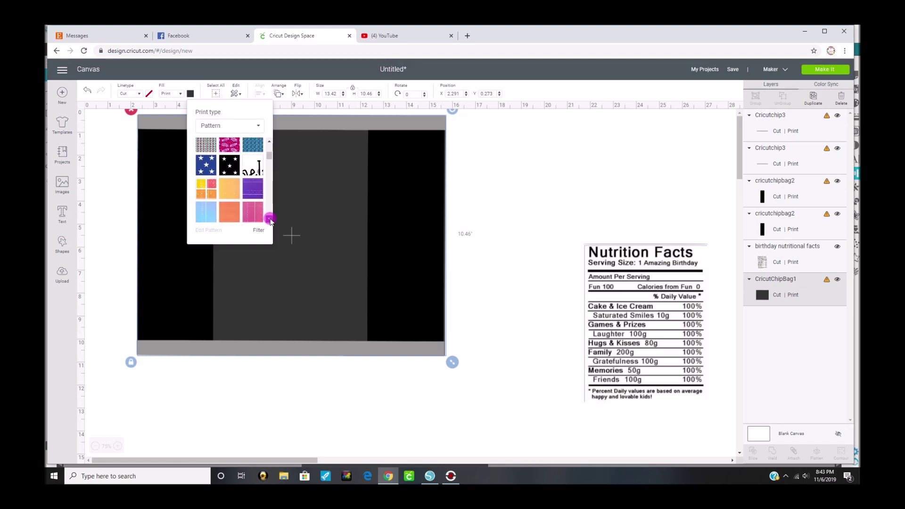
pyautogui.scroll(-8, 271, 220)
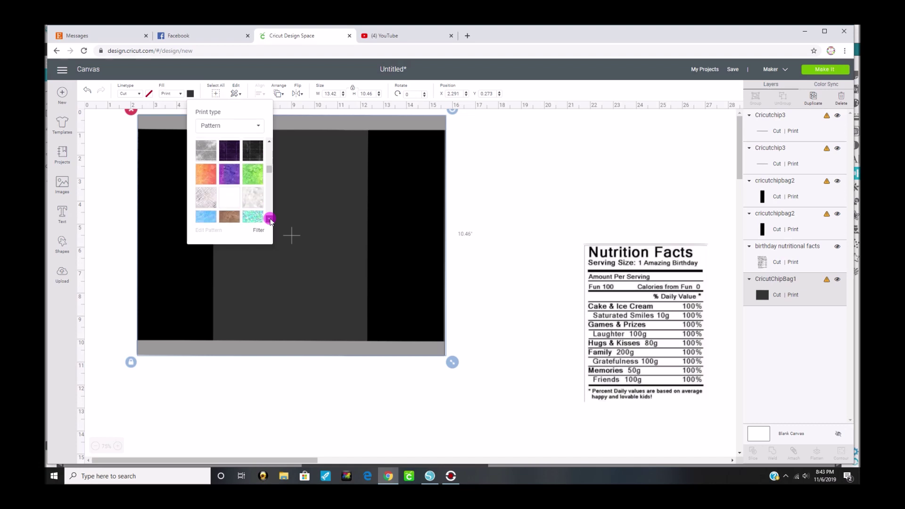
pyautogui.scroll(-8, 271, 221)
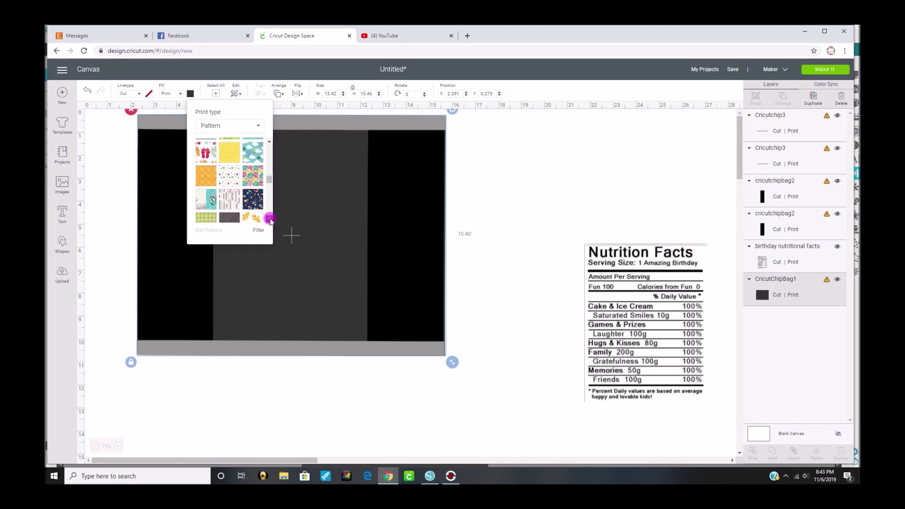
pyautogui.scroll(8, 270, 144)
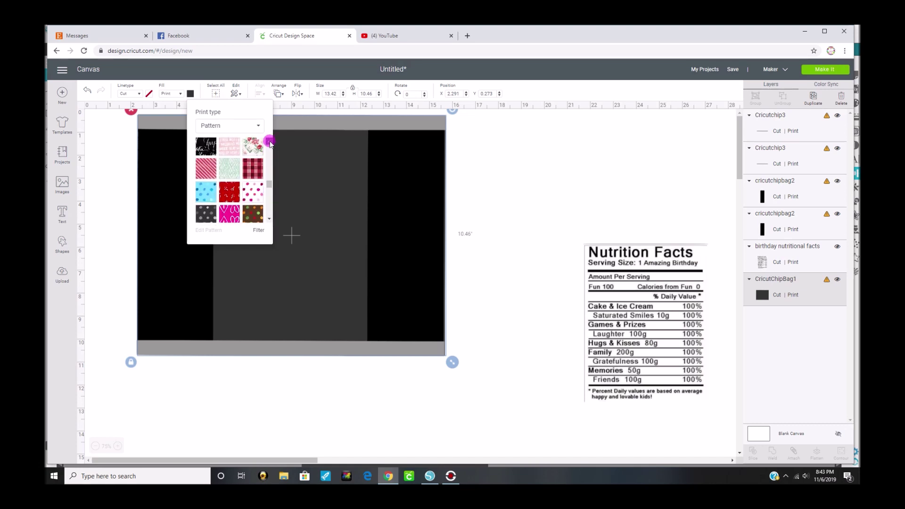
pyautogui.click(258, 178)
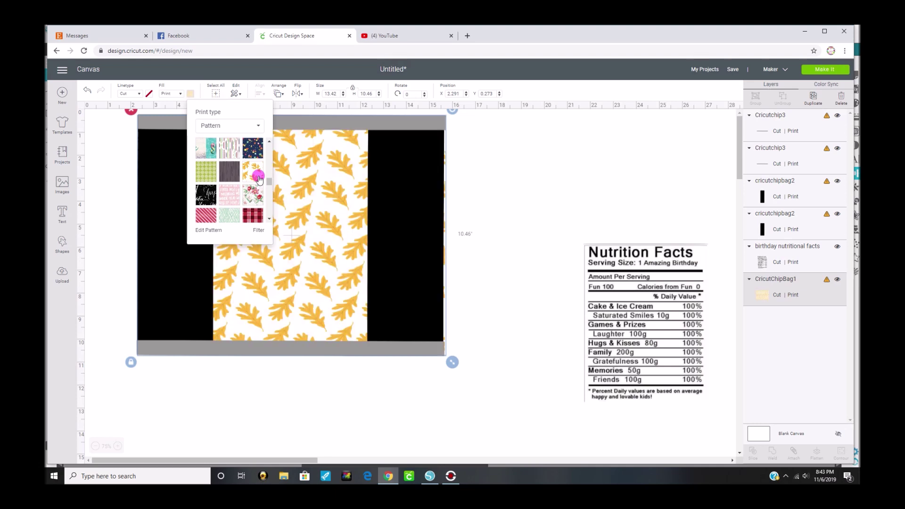
# Fill both black cricutchipbag2 side panels with the brown print pattern with small multicoloured dots.
pyautogui.click(154, 273)
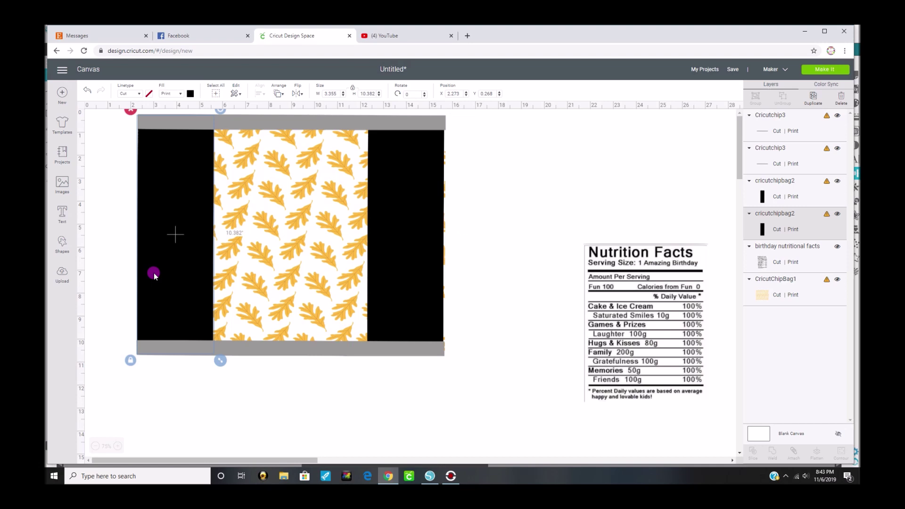
pyautogui.keyDown('shift'); pyautogui.click(392, 243); pyautogui.keyUp('shift')
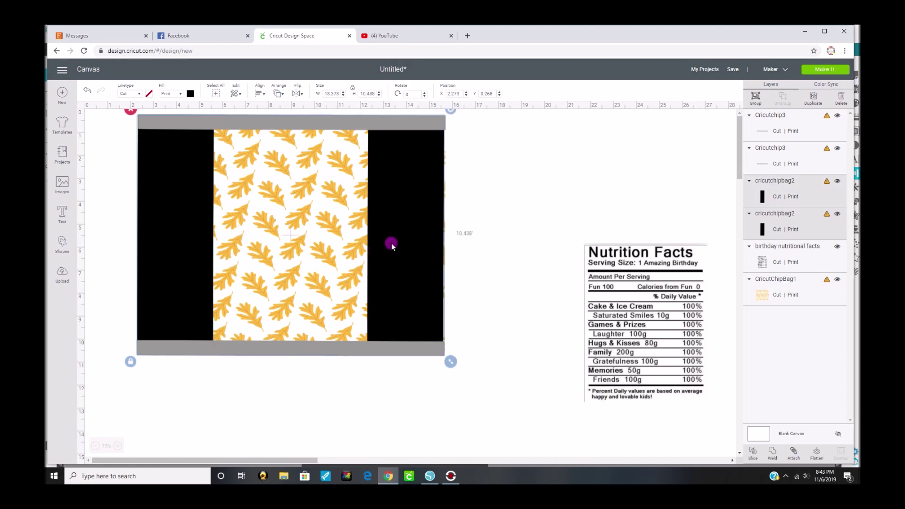
pyautogui.click(179, 101)
pyautogui.click(193, 96)
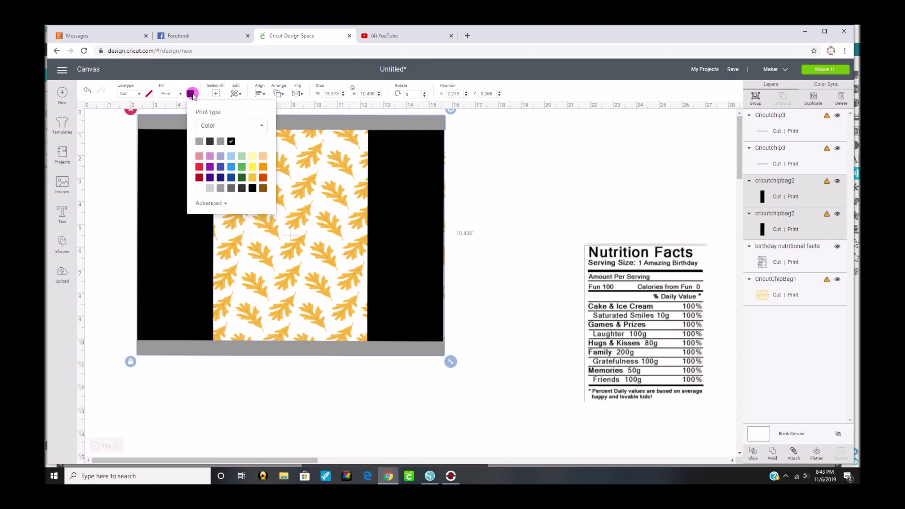
pyautogui.click(226, 125)
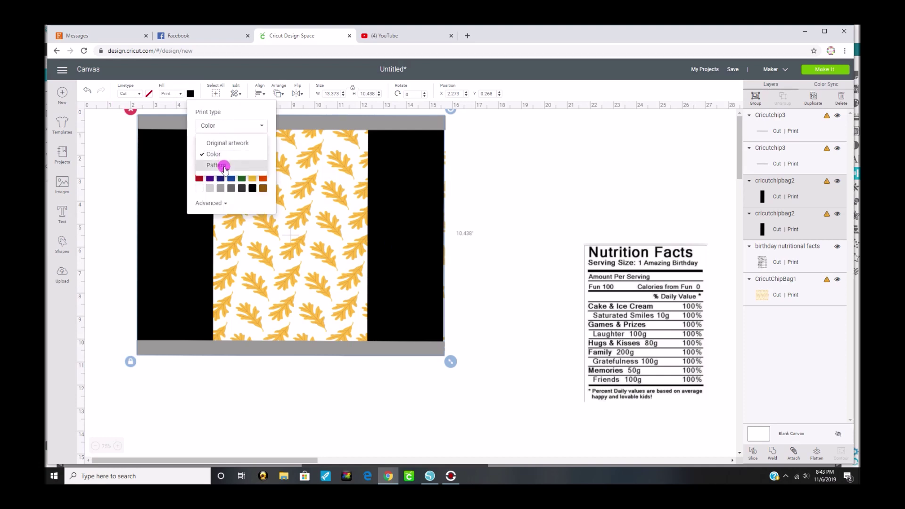
pyautogui.click(224, 168)
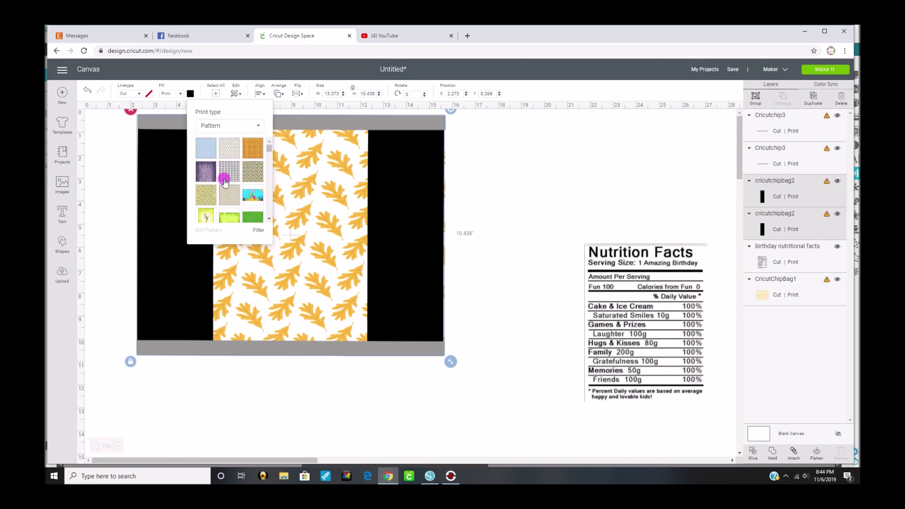
pyautogui.scroll(-5, 266, 222)
pyautogui.scroll(-10, 268, 219)
pyautogui.scroll(-10, 268, 220)
pyautogui.scroll(-3, 268, 220)
pyautogui.scroll(-10, 268, 221)
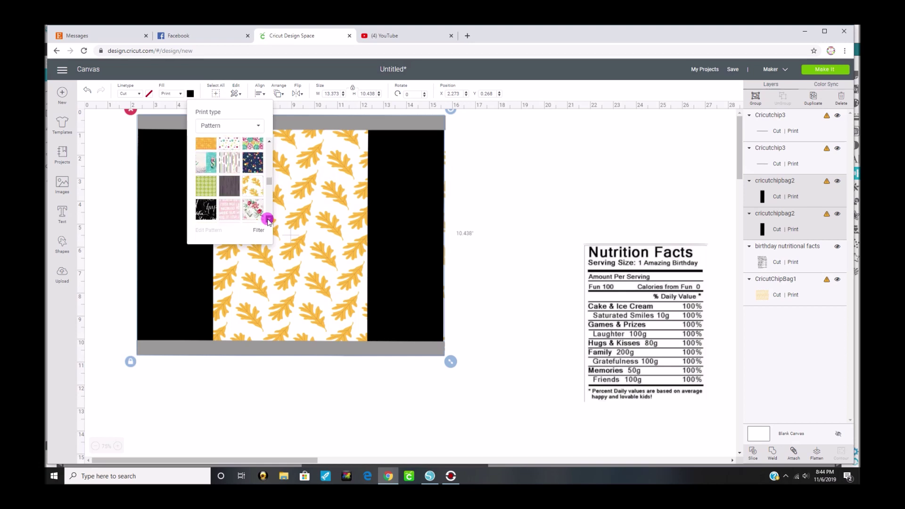
pyautogui.scroll(-2, 268, 220)
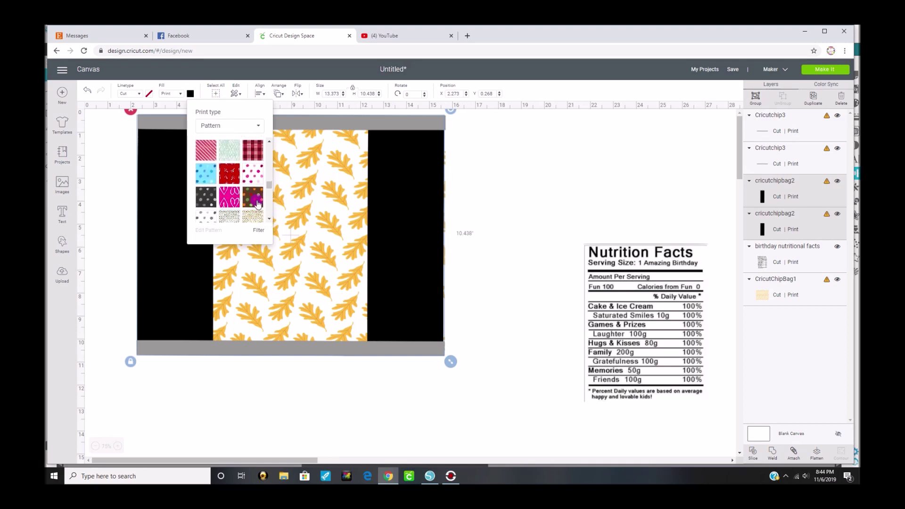
pyautogui.click(256, 201)
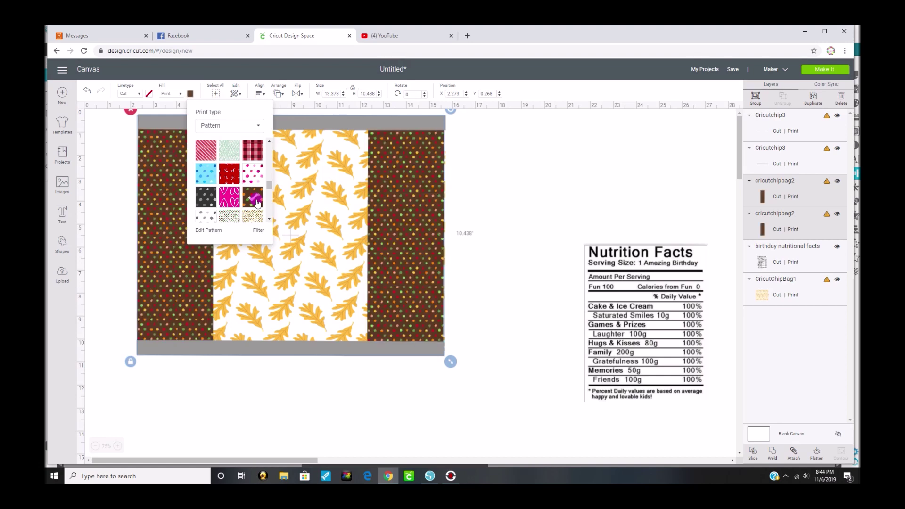
# Fill both gray Cricutchip3 strips with the orange plaid print pattern.
pyautogui.click(325, 133)
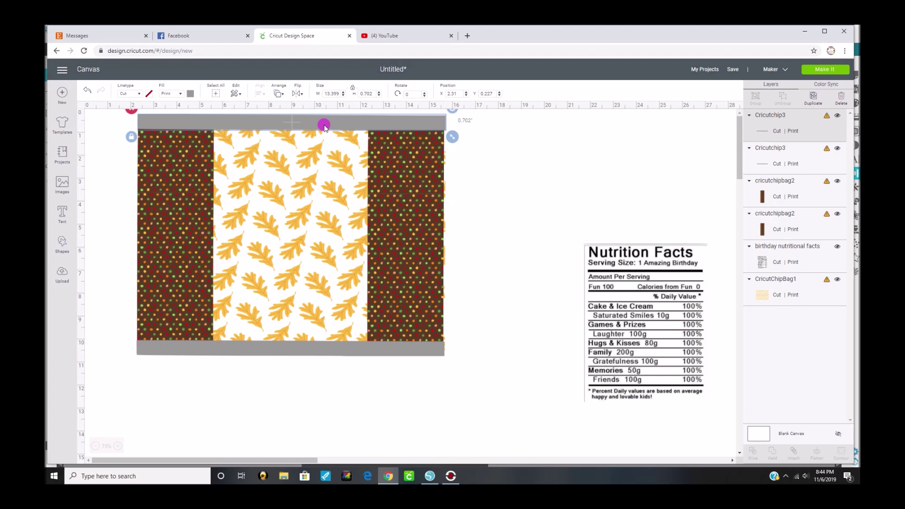
pyautogui.keyDown('shift'); pyautogui.click(326, 349); pyautogui.keyUp('shift')
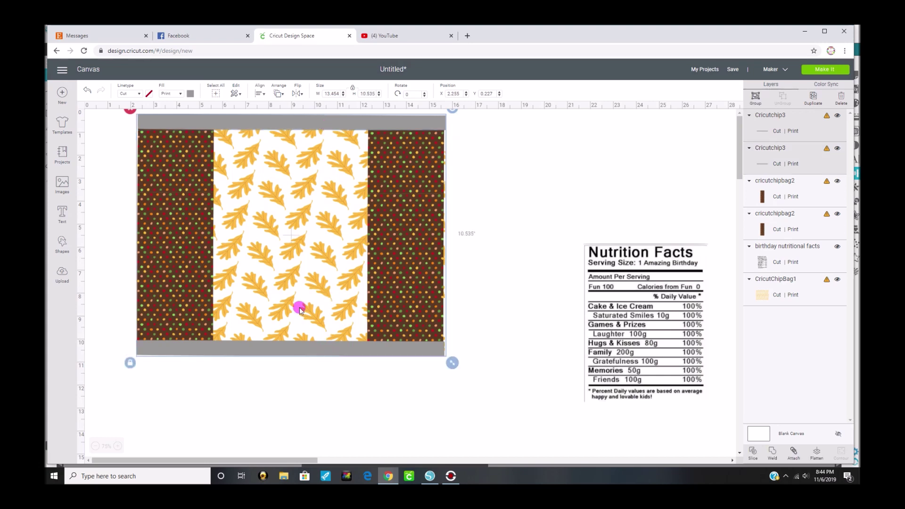
pyautogui.click(191, 94)
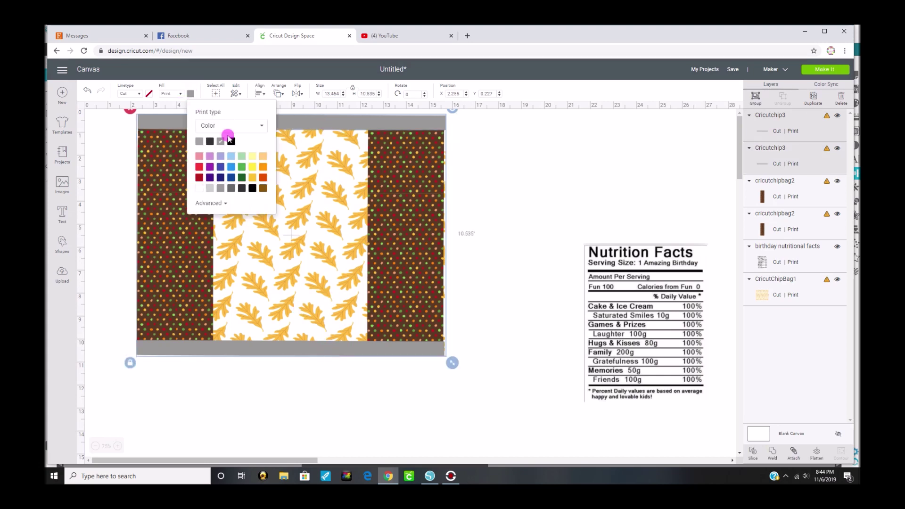
pyautogui.click(237, 126)
pyautogui.click(233, 166)
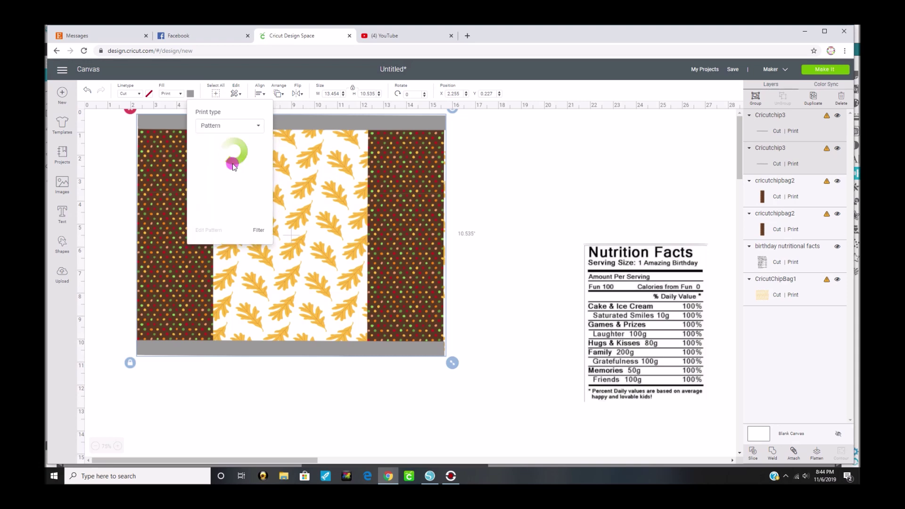
pyautogui.click(250, 157)
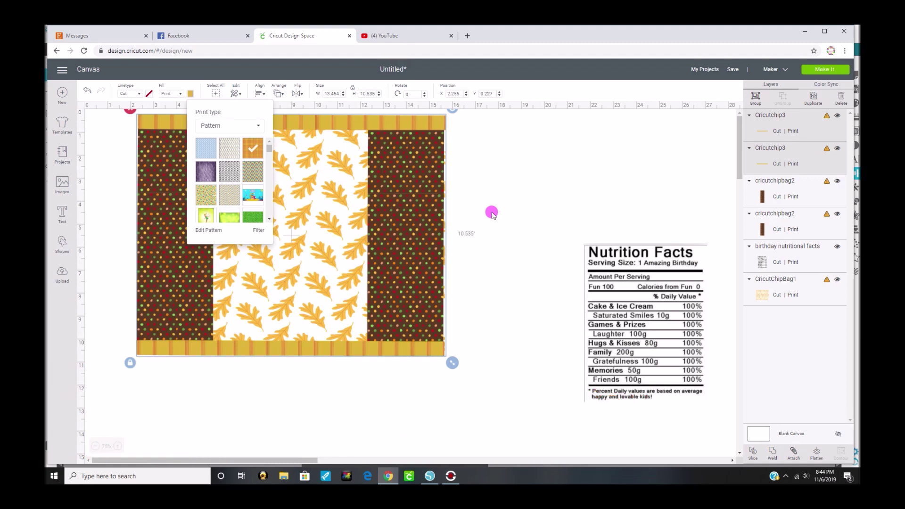
# Set the scale of the strips' orange plaid pattern to about 153.
pyautogui.click(208, 231)
pyautogui.moveTo(566, 145); pyautogui.dragTo(572, 145)
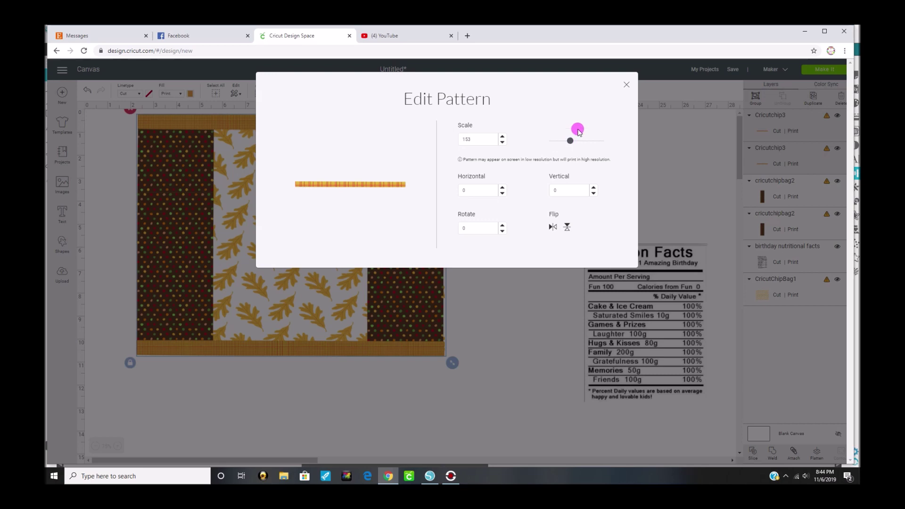
pyautogui.click(627, 85)
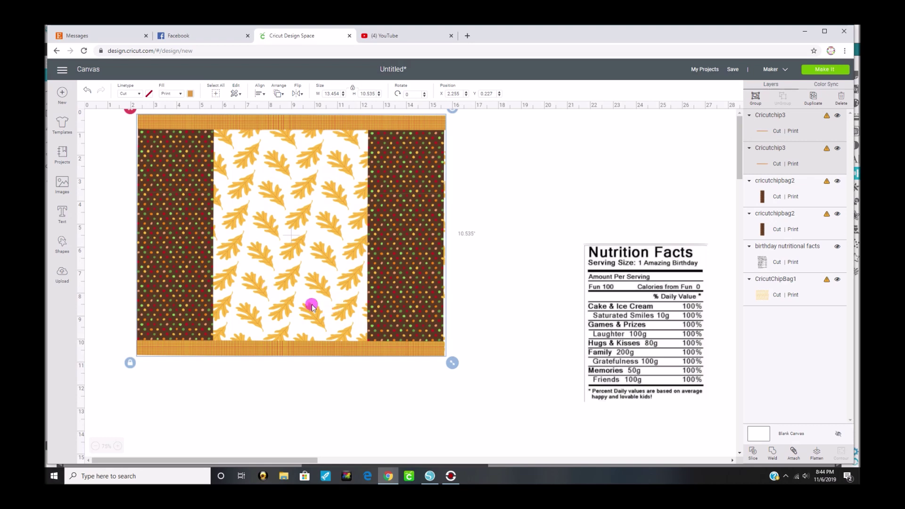
# Insert the uploaded turkey clip art and the purple scallop square onto the canvas.
pyautogui.click(62, 276)
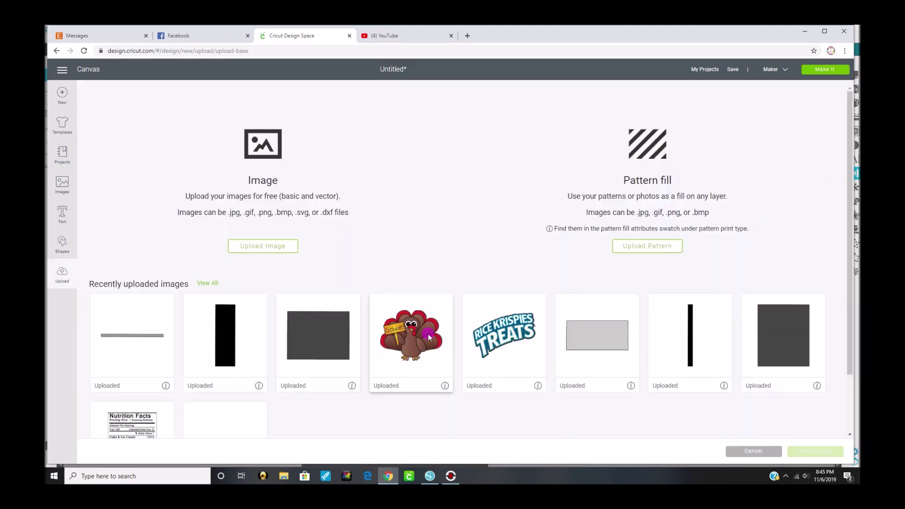
pyautogui.click(208, 283)
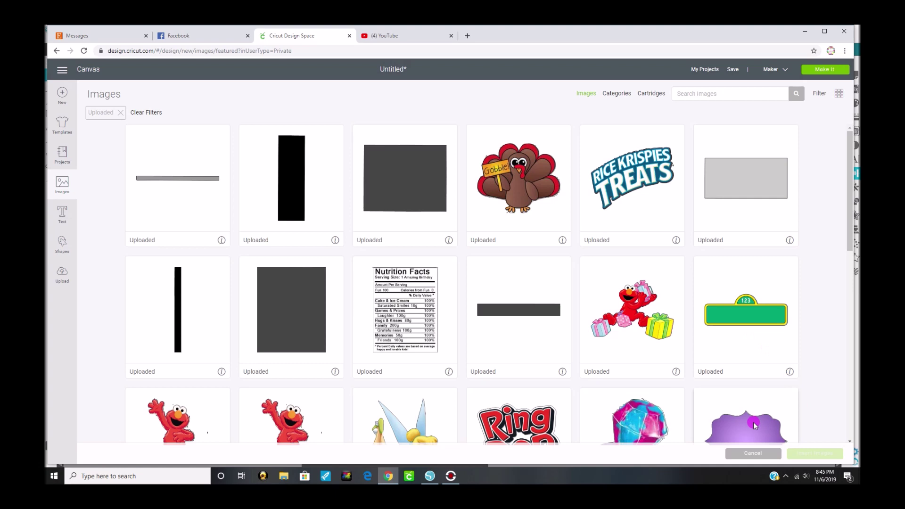
pyautogui.click(753, 423)
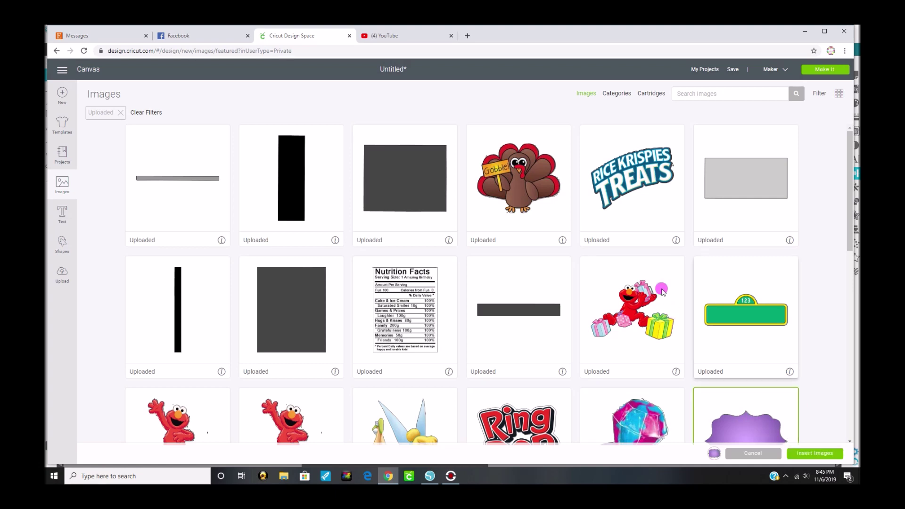
pyautogui.click(524, 181)
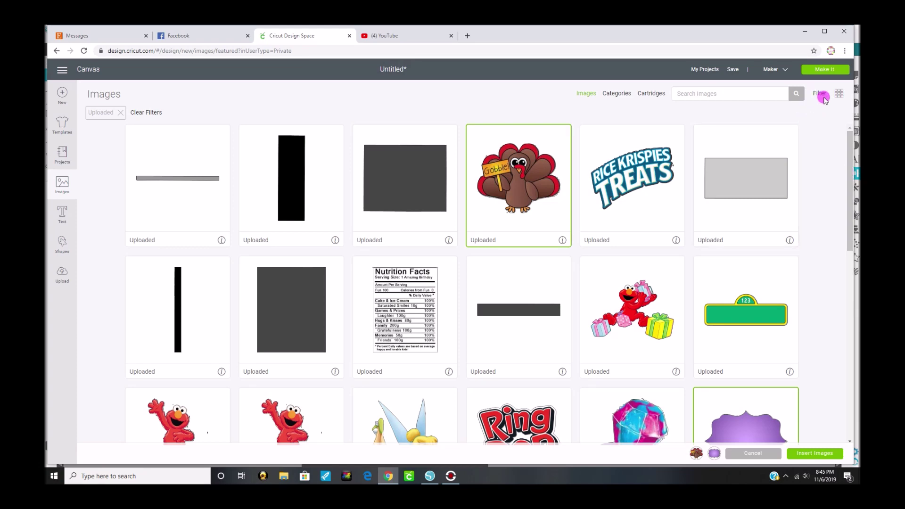
pyautogui.click(811, 454)
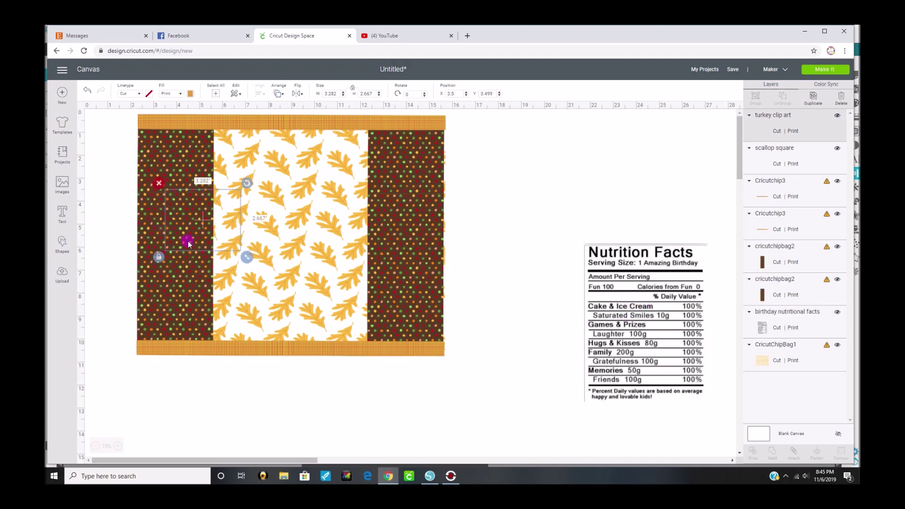
# Move the turkey clip art to the blank canvas beside the bag and enlarge the scallop square to about 7.852 by 5.675 inches.
pyautogui.moveTo(199, 226); pyautogui.dragTo(496, 174)
pyautogui.click(226, 220)
pyautogui.moveTo(255, 255); pyautogui.dragTo(351, 334)
pyautogui.click(273, 277)
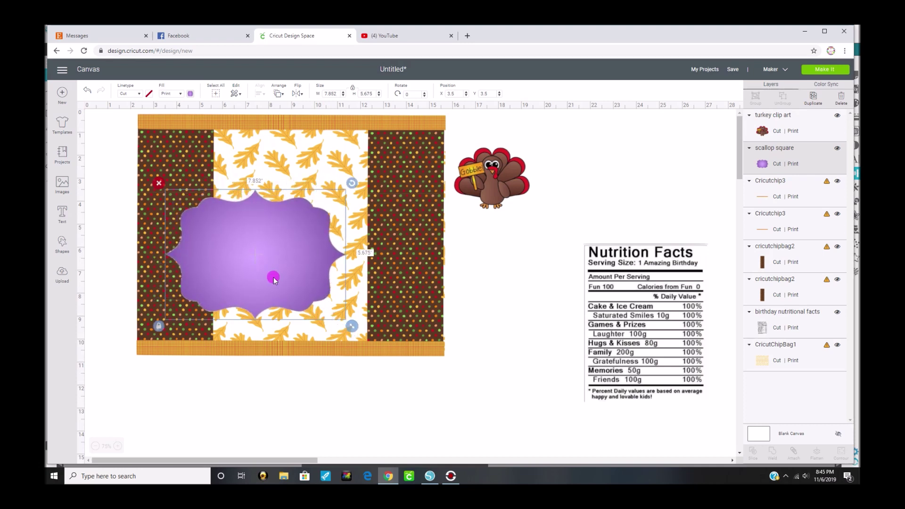
# Rotate the scallop square about 90 degrees, resize it unlocked to about 6.434 by 8.593 inches, and centre it on the leaf panel.
pyautogui.click(158, 325)
pyautogui.moveTo(353, 185); pyautogui.dragTo(284, 228)
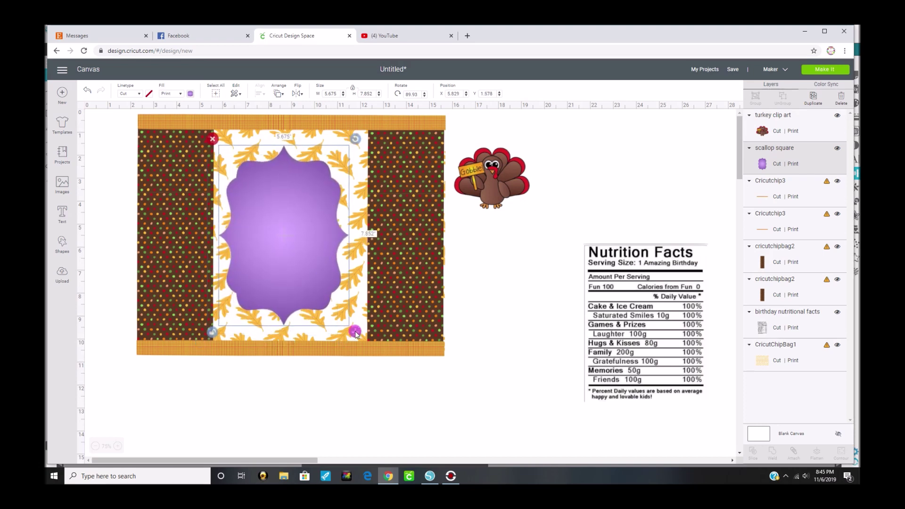
pyautogui.moveTo(356, 335); pyautogui.dragTo(373, 349)
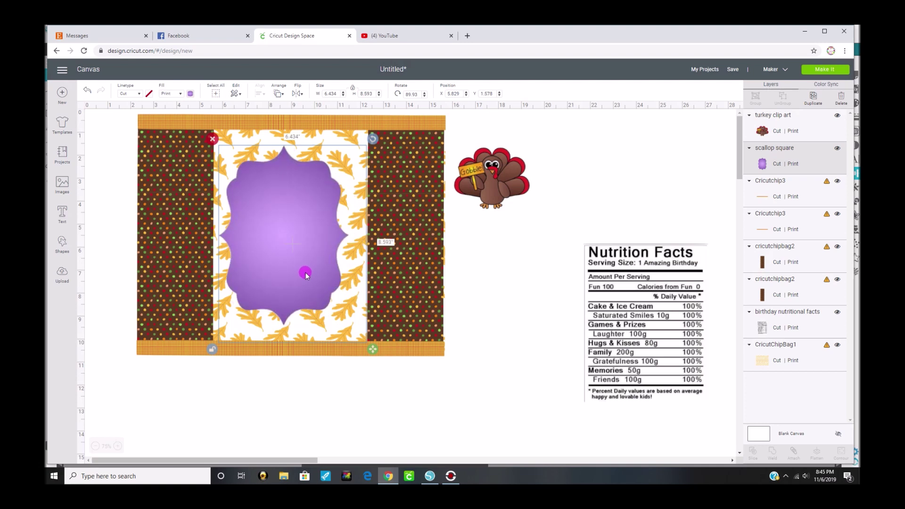
pyautogui.moveTo(305, 277); pyautogui.dragTo(302, 270)
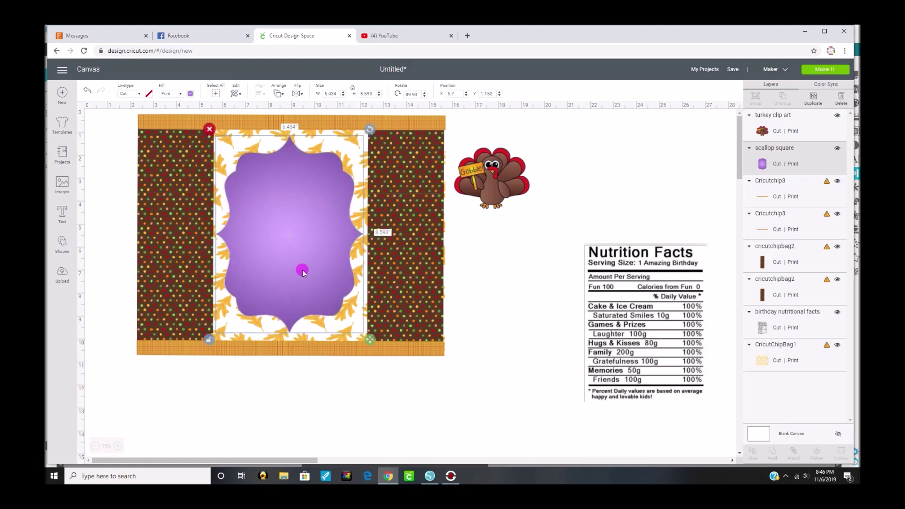
# Change the scallop square's print type from original artwork to a solid orange-red colour.
pyautogui.click(190, 93)
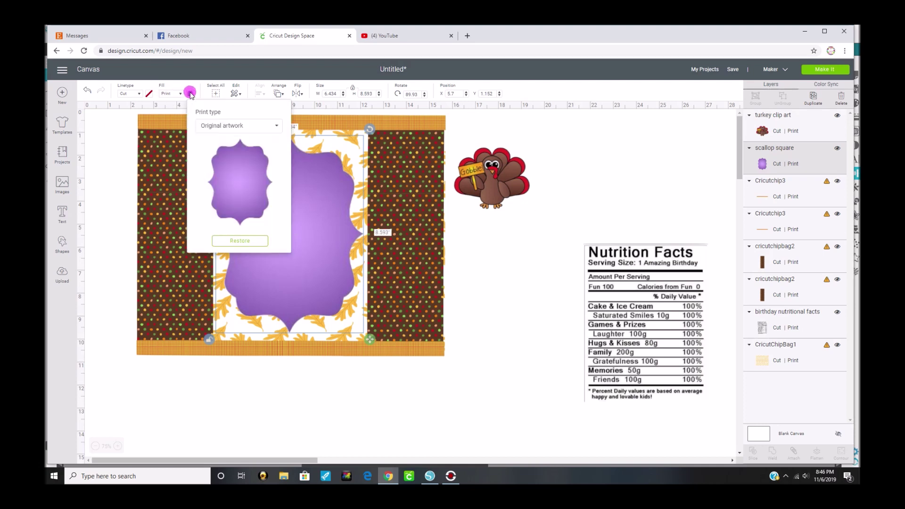
pyautogui.click(279, 127)
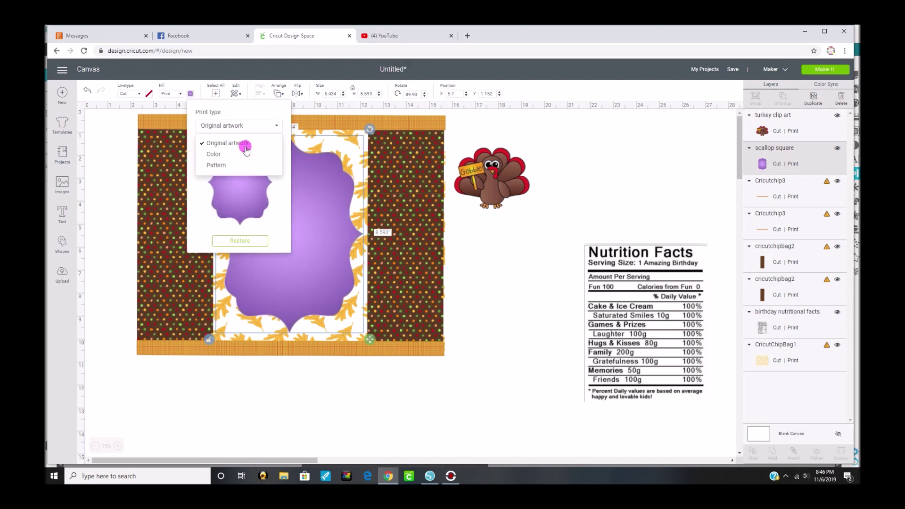
pyautogui.click(231, 150)
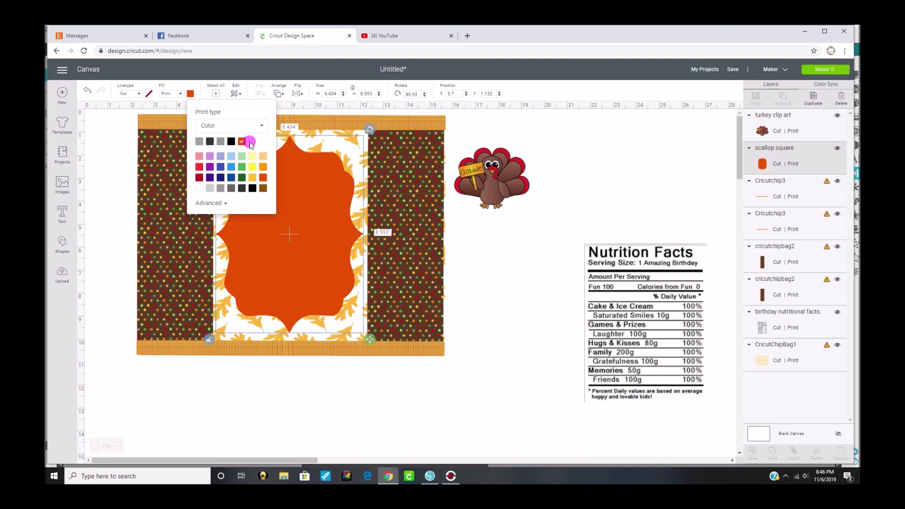
pyautogui.click(291, 222)
# Duplicate the orange scallop square, shrink the copy to about 5.796 by 7.741 inches, and position it over the original.
pyautogui.rightClick(290, 222)
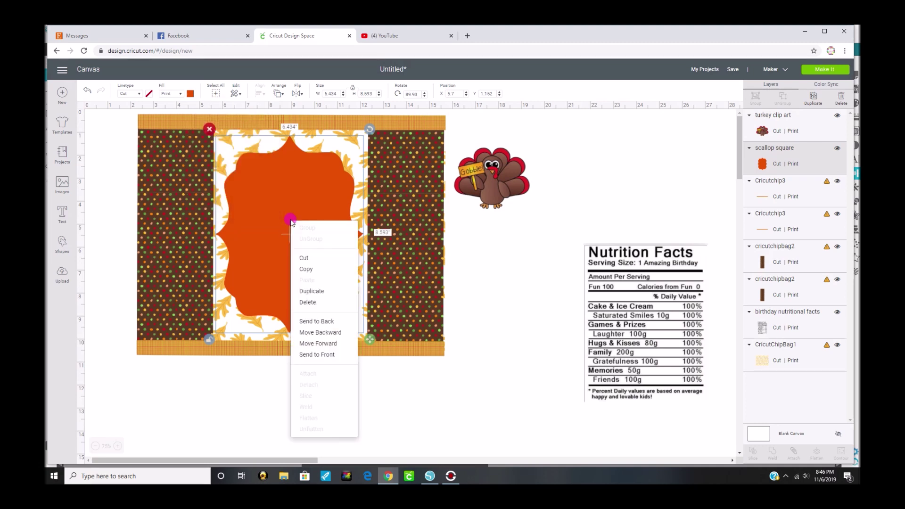
pyautogui.click(317, 291)
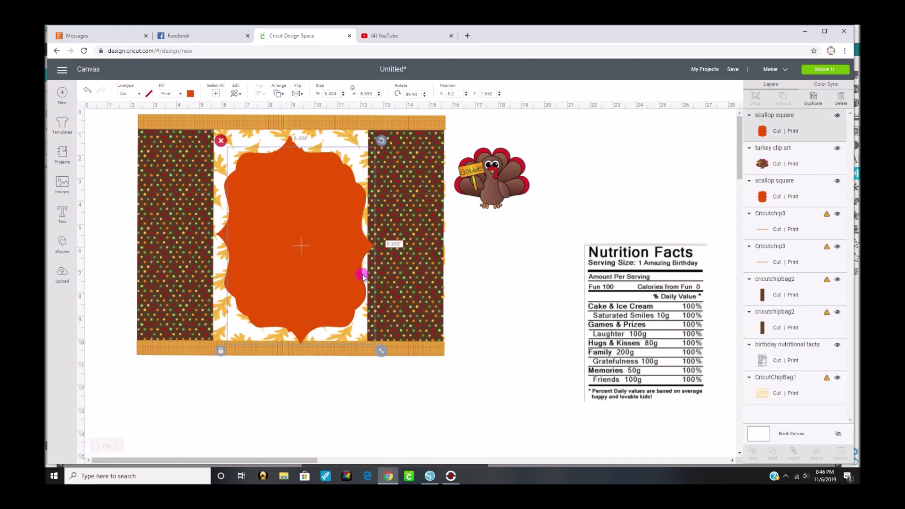
pyautogui.moveTo(381, 352); pyautogui.dragTo(367, 333)
pyautogui.moveTo(296, 192); pyautogui.dragTo(299, 199)
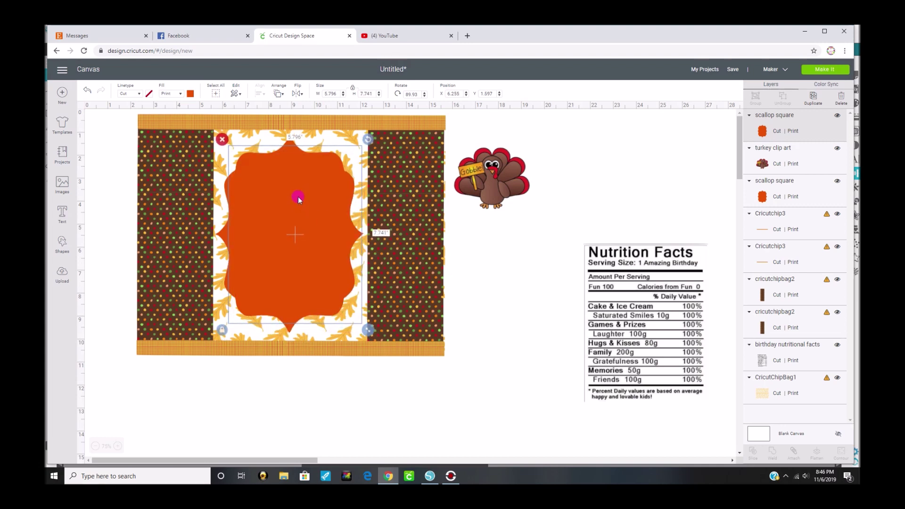
# Fill the smaller scallop square with white and centre it inside the orange one to form a frame.
pyautogui.click(191, 93)
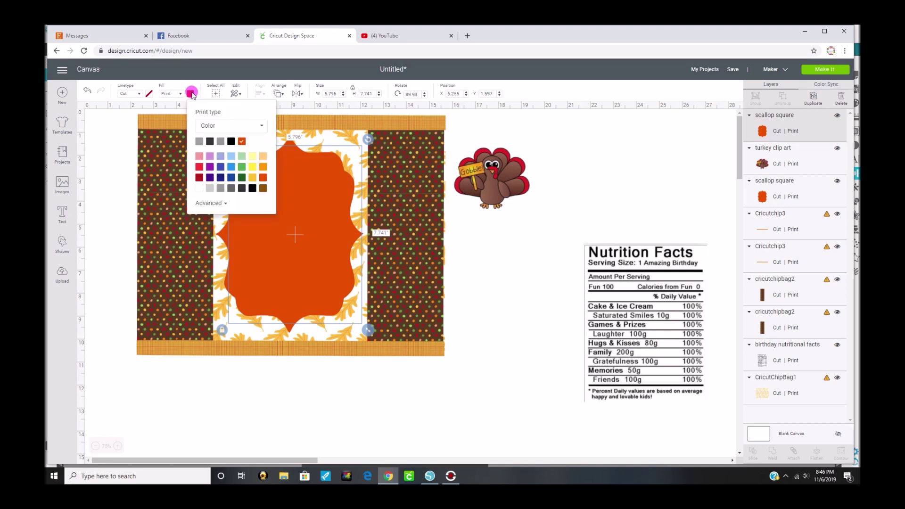
pyautogui.click(200, 189)
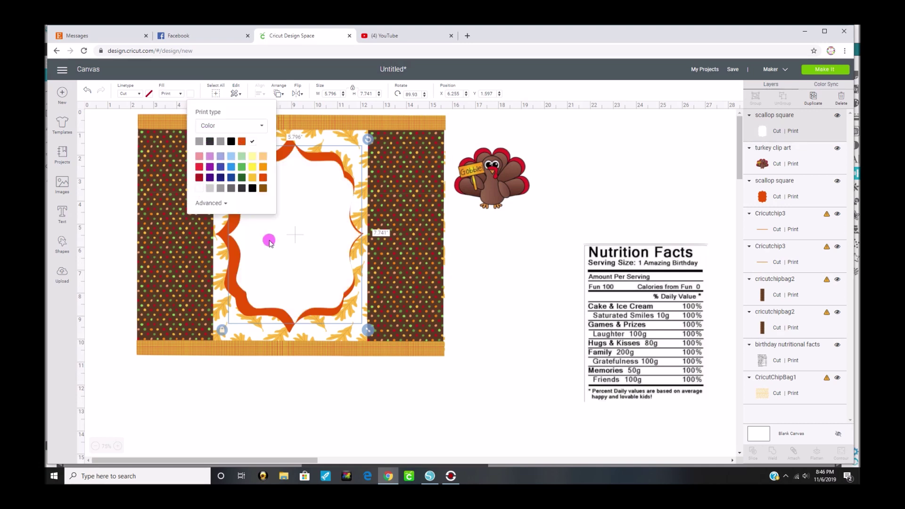
pyautogui.moveTo(272, 246); pyautogui.dragTo(265, 245)
pyautogui.click(363, 331)
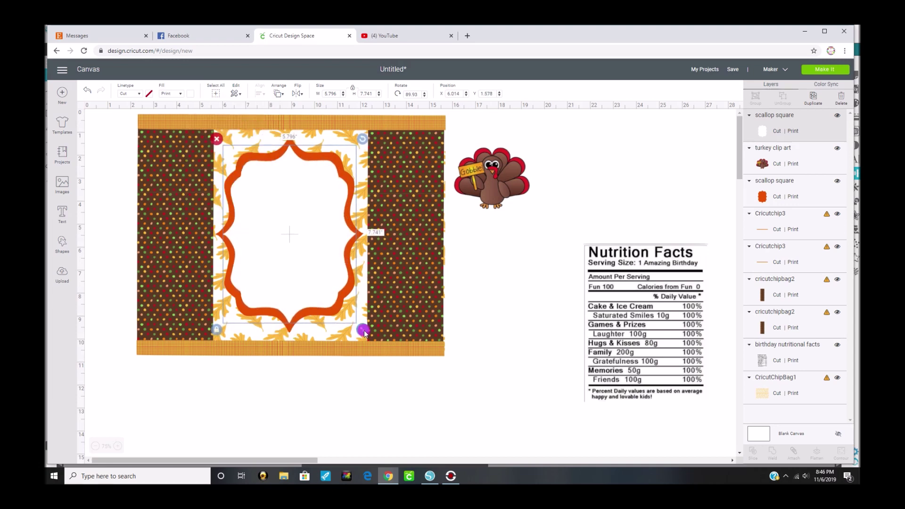
# Move the turkey clip art onto the bag's edge and move the bag base layer forward one level.
pyautogui.click(486, 169)
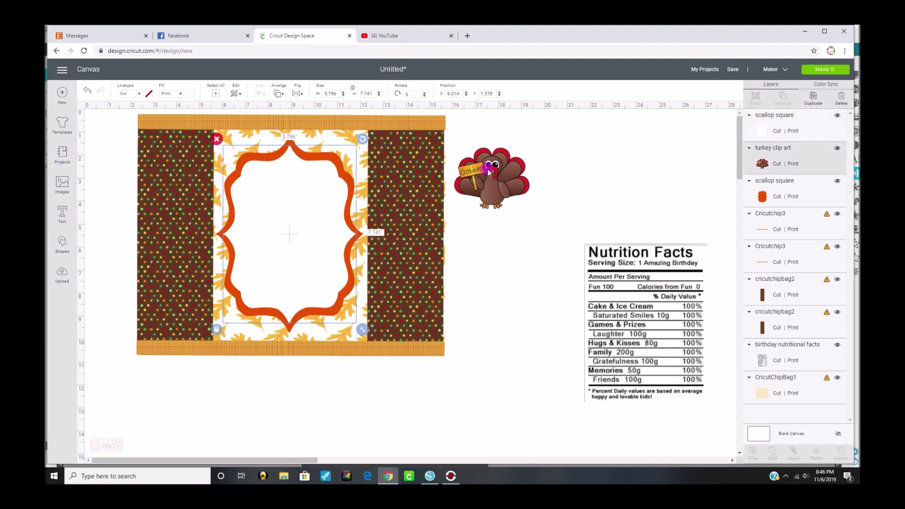
pyautogui.moveTo(486, 168); pyautogui.dragTo(445, 208)
pyautogui.rightClick(445, 208)
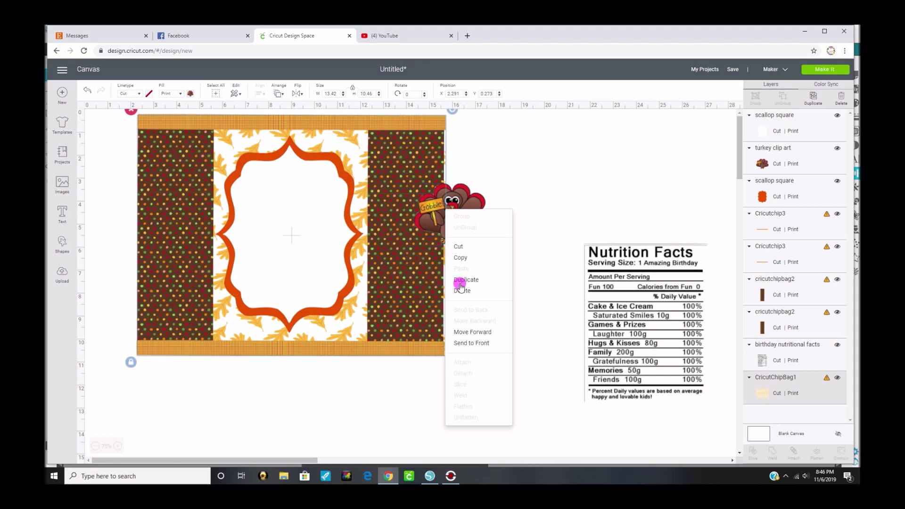
pyautogui.click(473, 332)
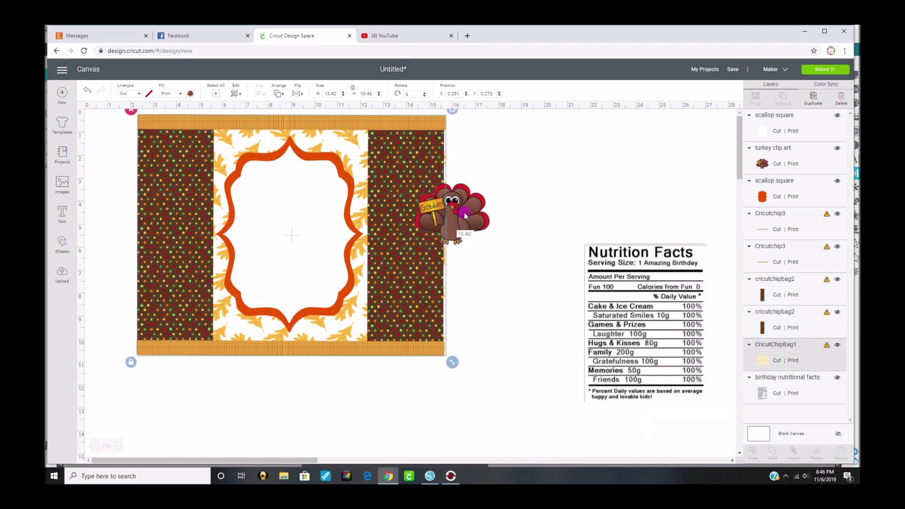
# Move the turkey clip art forward one level so it sits above the white scallop square.
pyautogui.moveTo(446, 204); pyautogui.dragTo(427, 218)
pyautogui.moveTo(344, 230); pyautogui.dragTo(467, 217)
pyautogui.rightClick(467, 217)
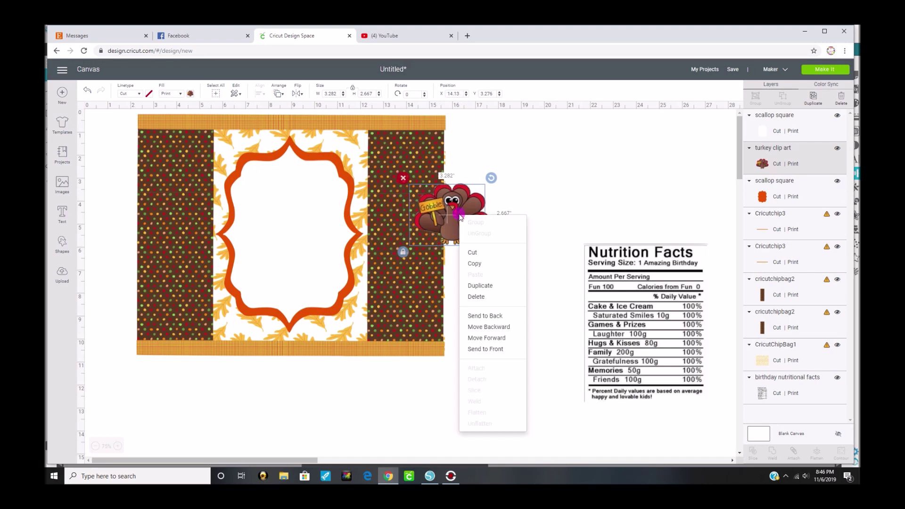
pyautogui.click(486, 337)
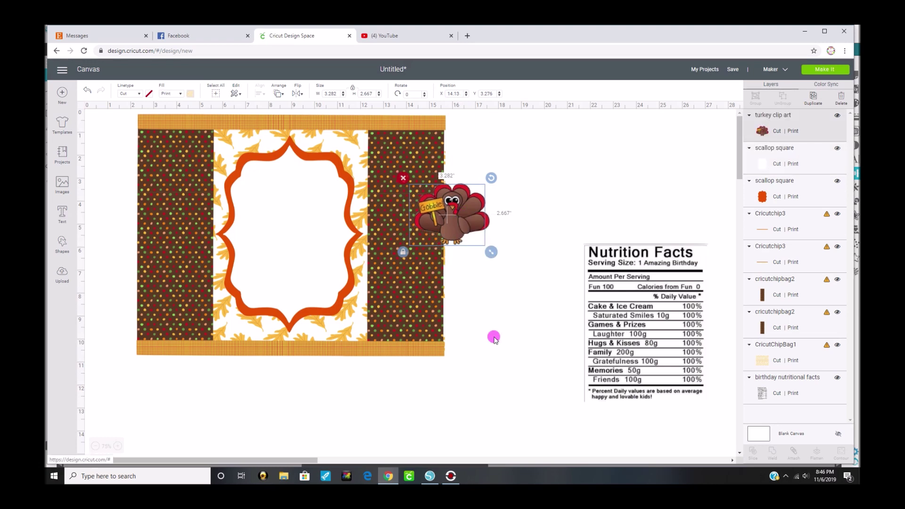
# Place the turkey inside the white frame, enlarge it to about 4.189 by 3.405 inches, and centre it.
pyautogui.moveTo(436, 221); pyautogui.dragTo(272, 233)
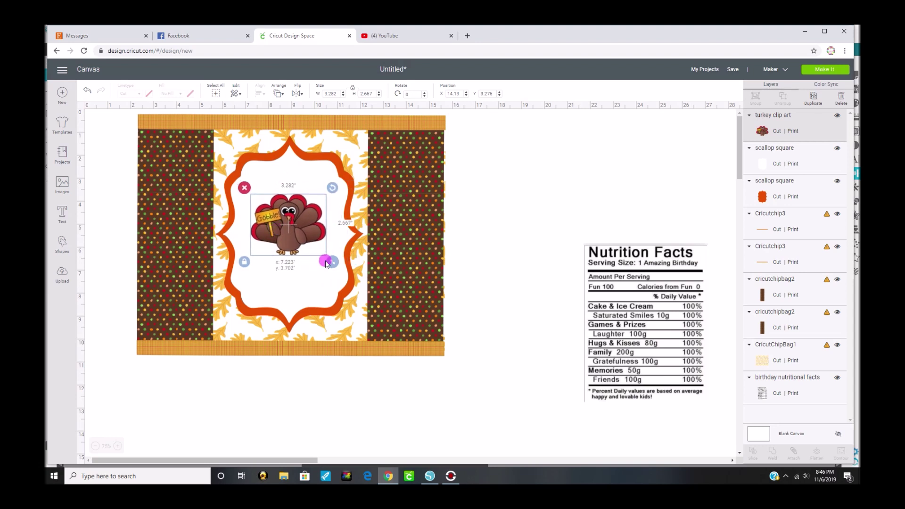
pyautogui.moveTo(340, 277); pyautogui.dragTo(361, 295)
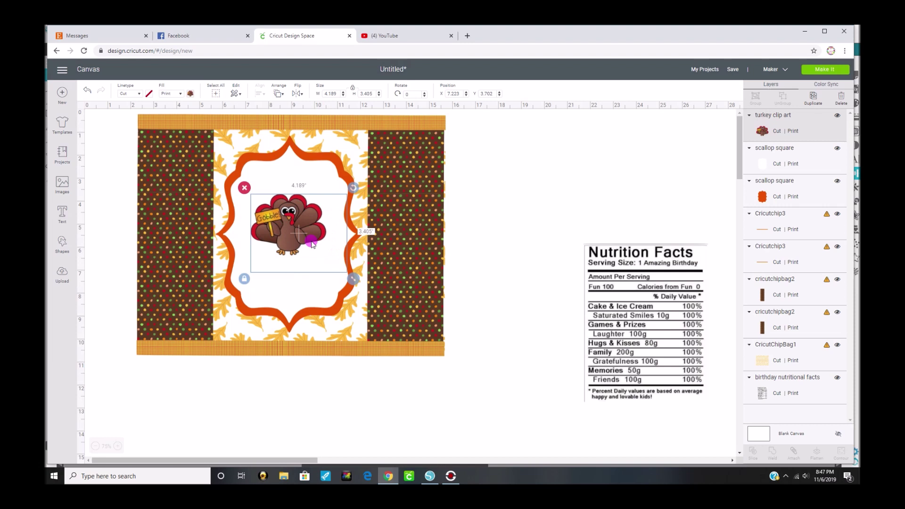
pyautogui.moveTo(309, 238); pyautogui.dragTo(303, 237)
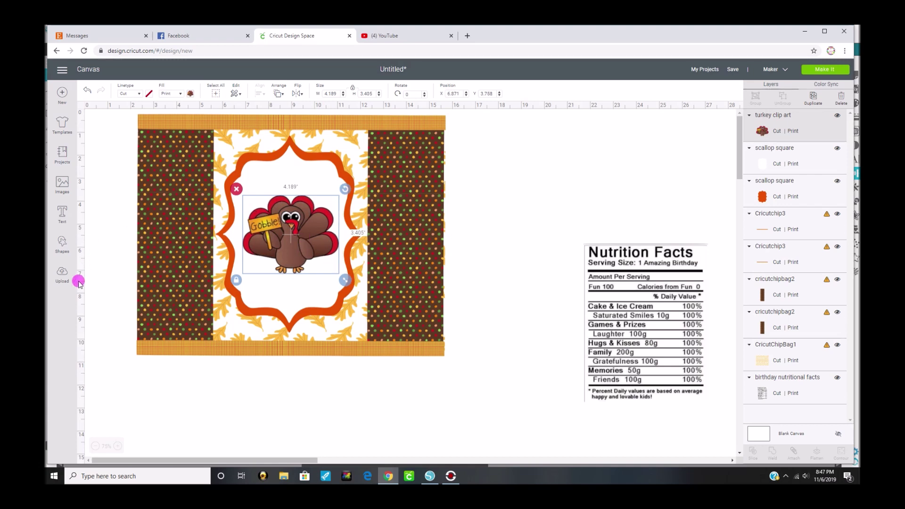
# Add a text object below the bag with the family's surname followed by "Family".
pyautogui.click(63, 218)
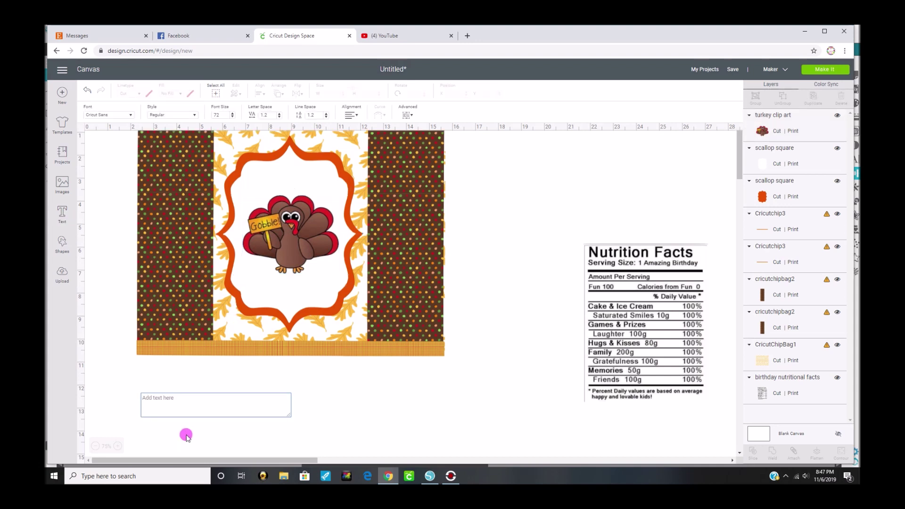
pyautogui.write('Perrett')
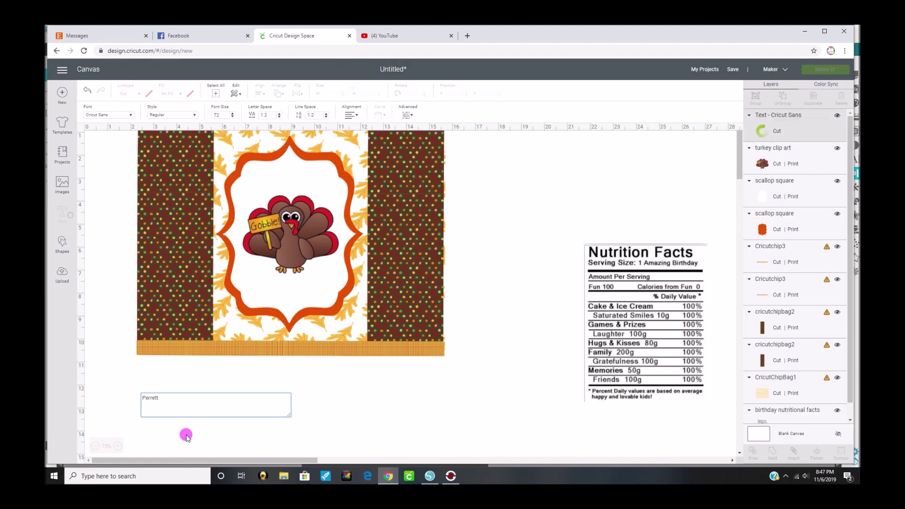
pyautogui.write('G')
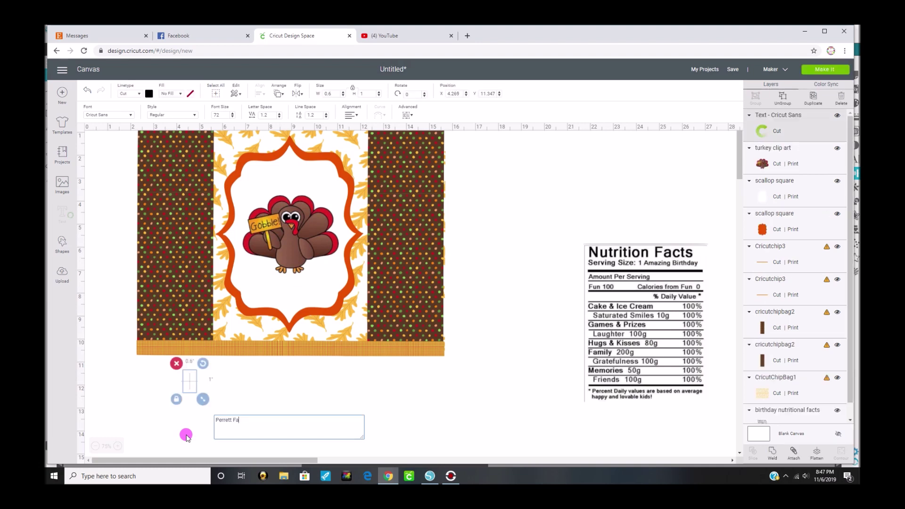
pyautogui.write('a')
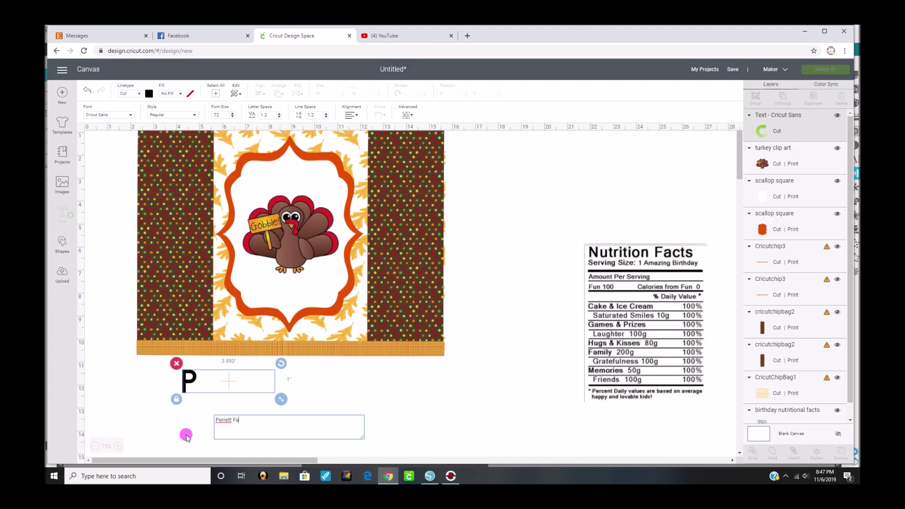
pyautogui.write('l')
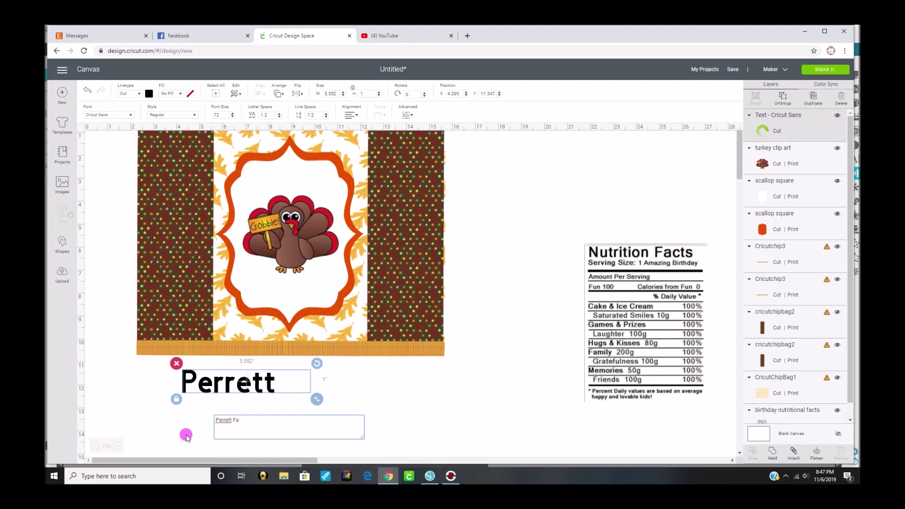
pyautogui.write('ily')
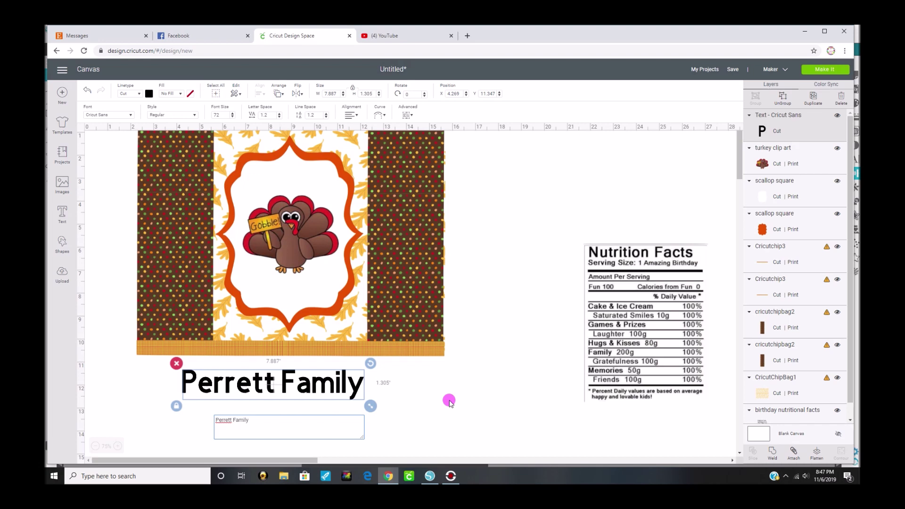
pyautogui.click(355, 393)
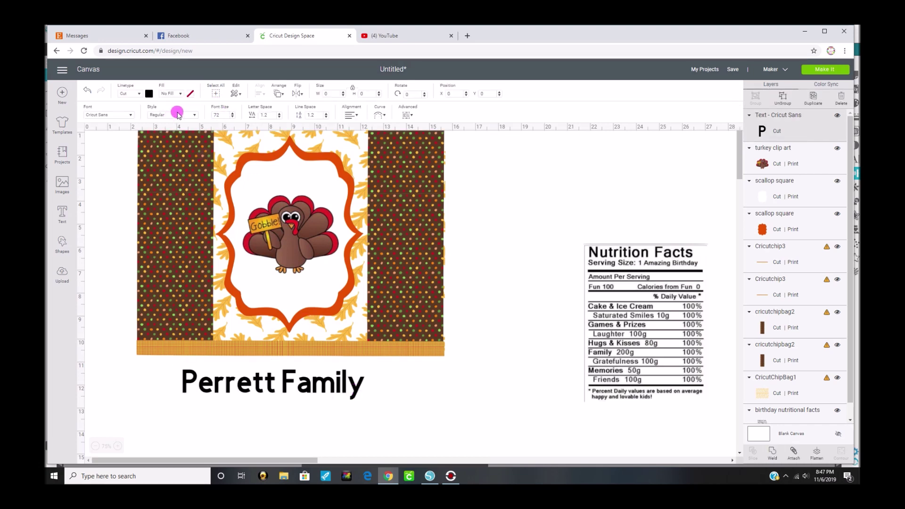
# Set the family name text's font to AR CENA and its material colour to brown.
pyautogui.click(132, 115)
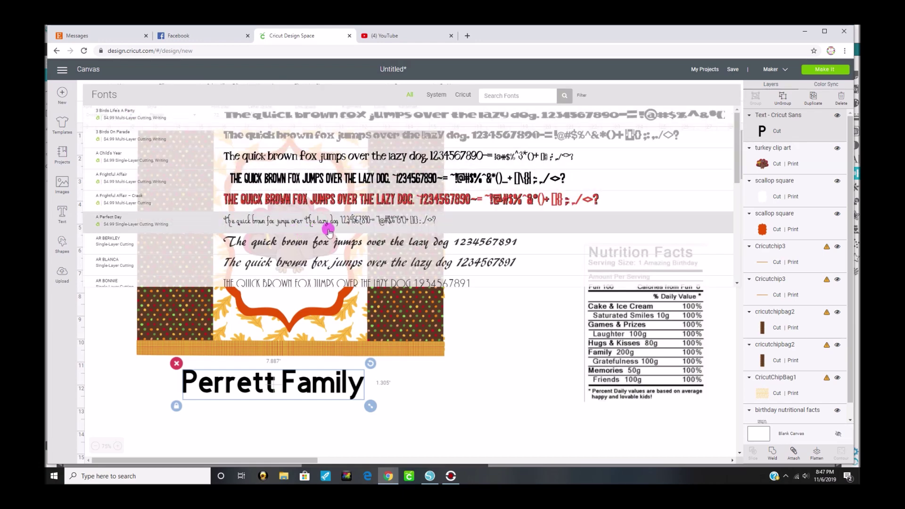
pyautogui.scroll(-3, 329, 231)
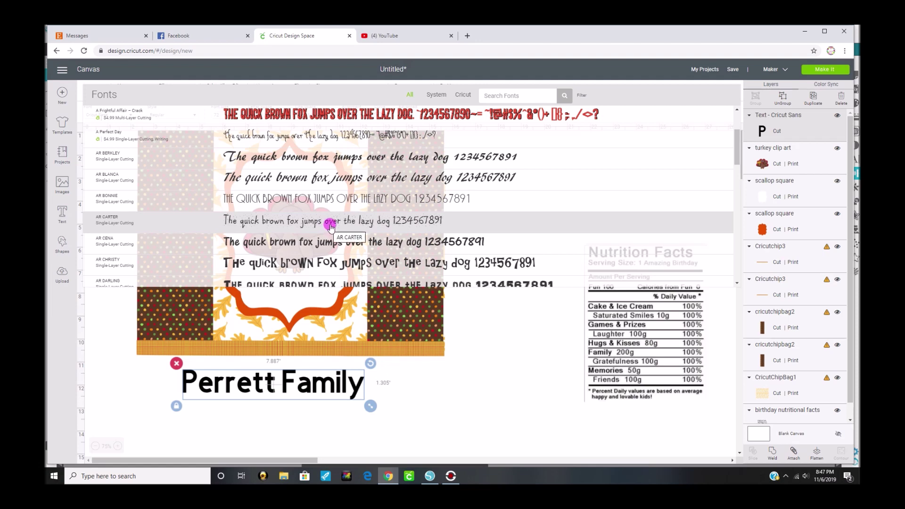
pyautogui.click(322, 242)
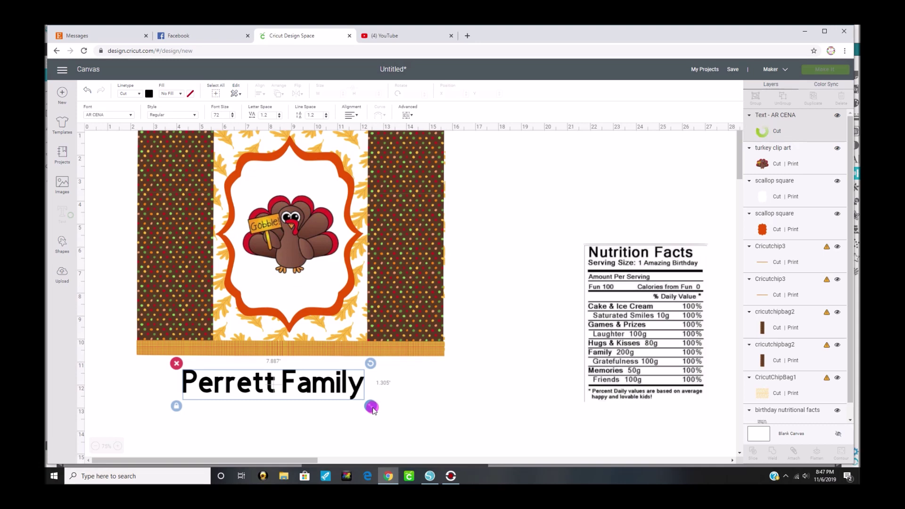
pyautogui.moveTo(373, 410); pyautogui.dragTo(322, 396)
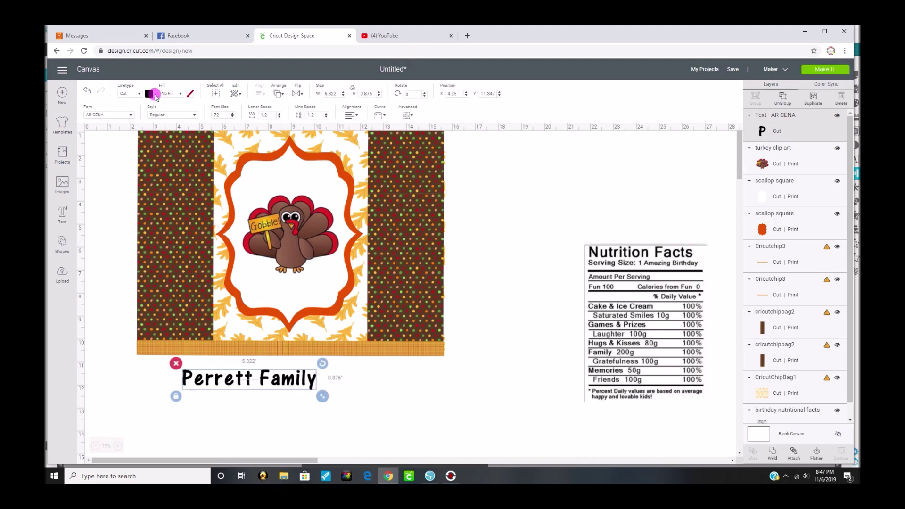
pyautogui.click(154, 97)
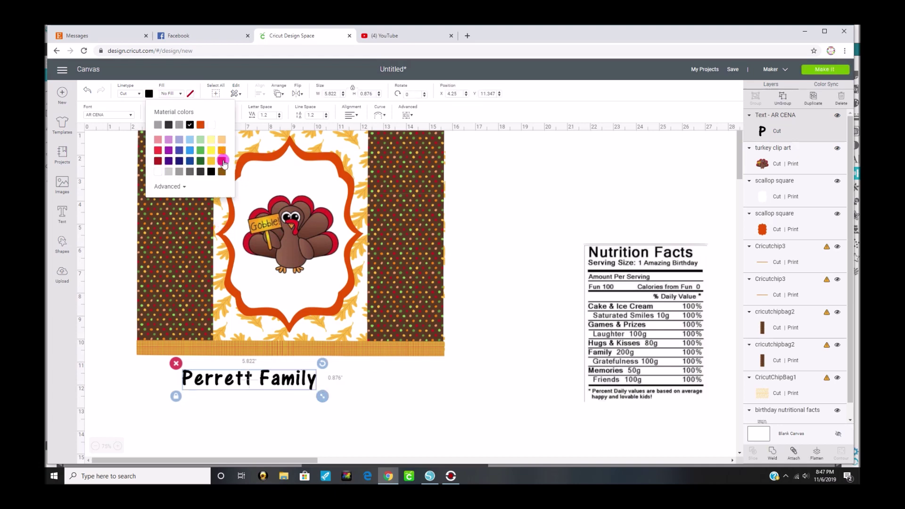
pyautogui.click(222, 172)
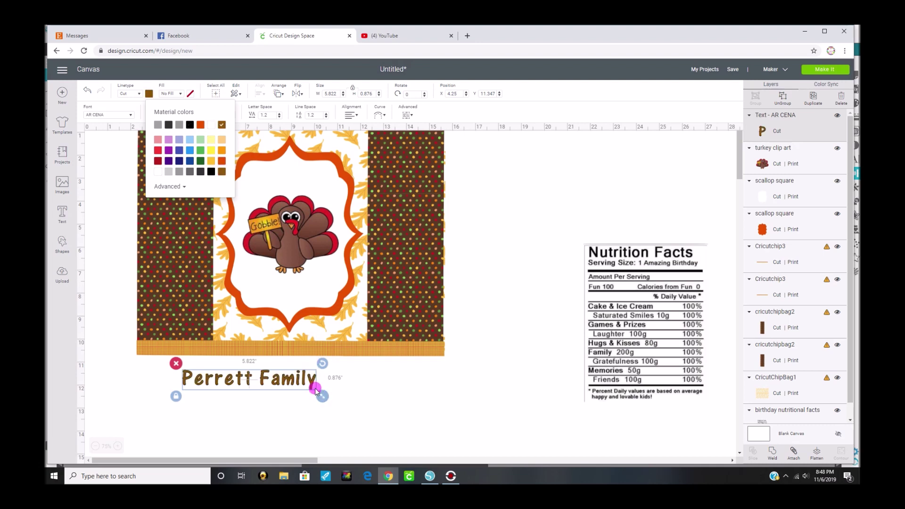
# Shrink the family name text to about 4.396 by 0.661 inches and place it, flattened, above the turkey in the frame.
pyautogui.moveTo(319, 394); pyautogui.dragTo(289, 377)
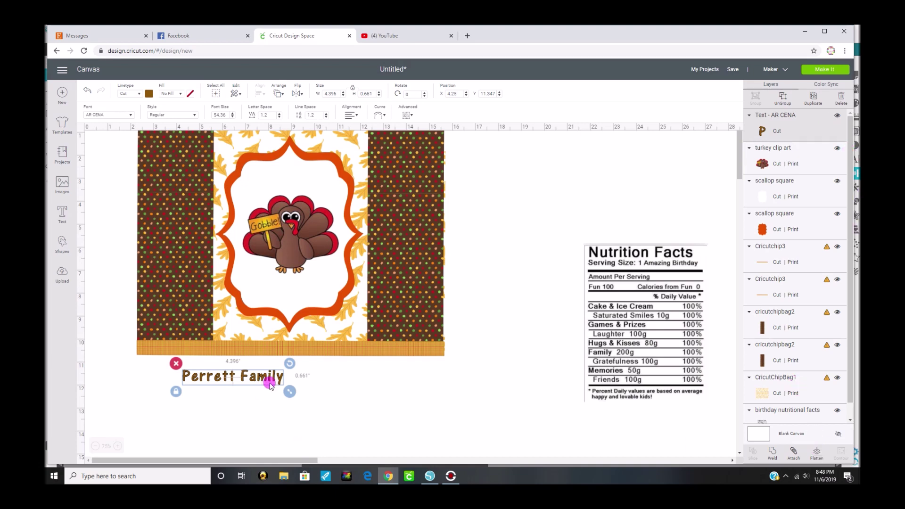
pyautogui.moveTo(263, 379); pyautogui.dragTo(321, 187)
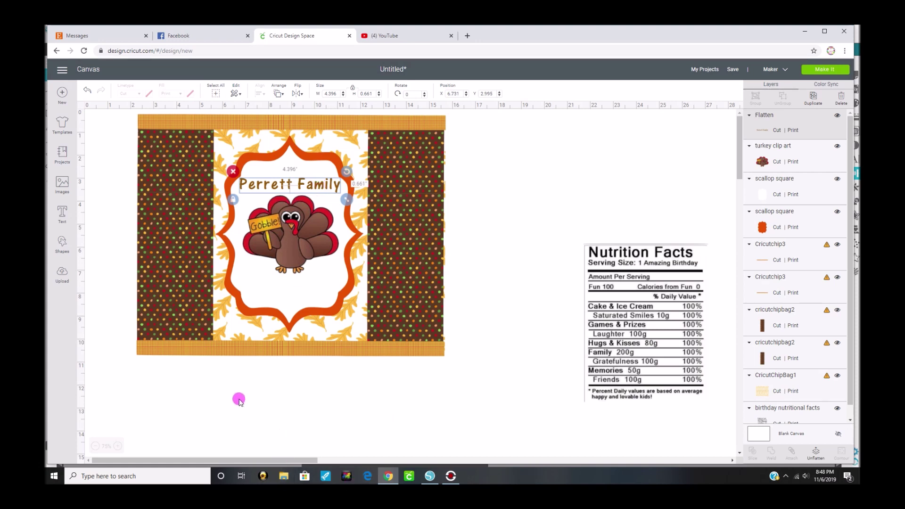
# Add a second text object below the bag reading "Thanksgiving".
pyautogui.click(63, 215)
pyautogui.click(233, 407)
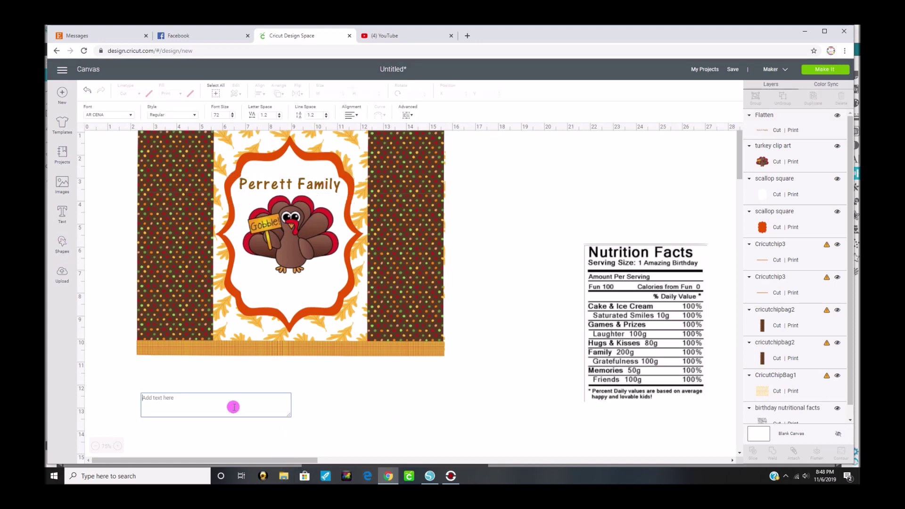
pyautogui.write('Thanks')
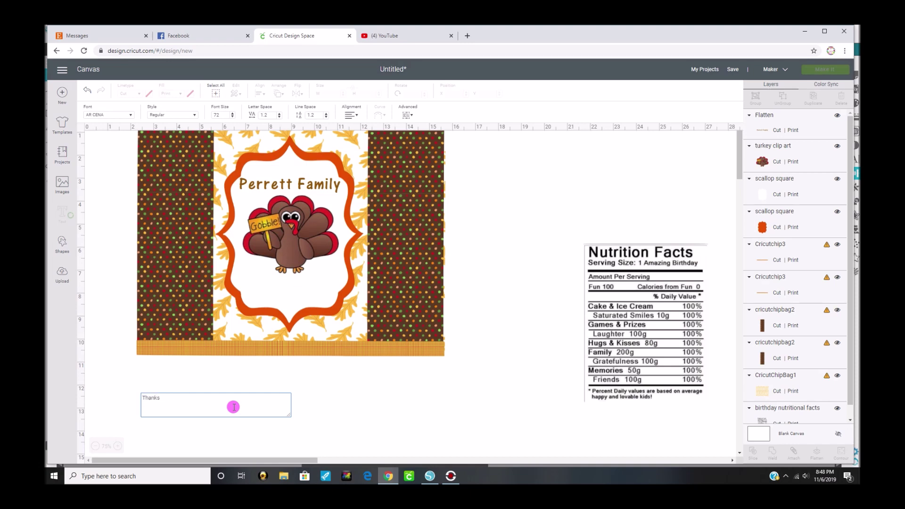
pyautogui.write('giving')
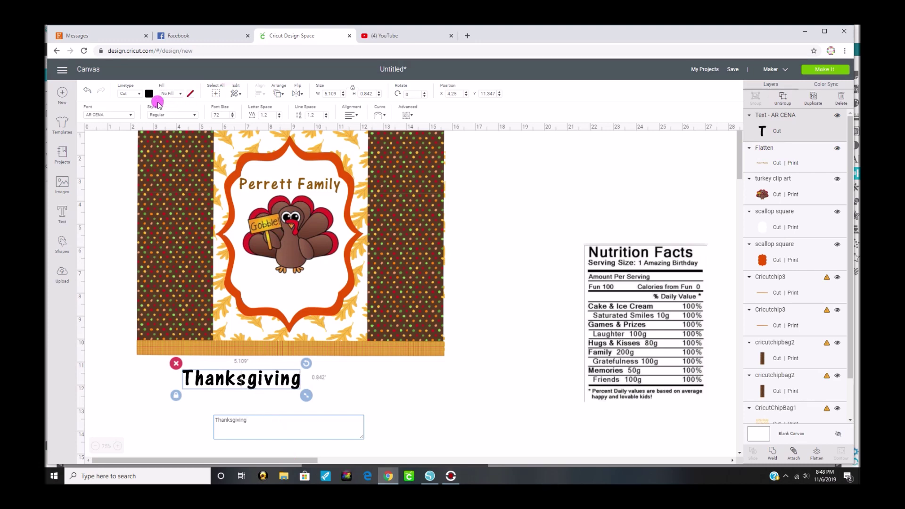
# Set the "Thanksgiving" text's material colour to golden yellow and place it below the turkey inside the scallop frame.
pyautogui.click(149, 93)
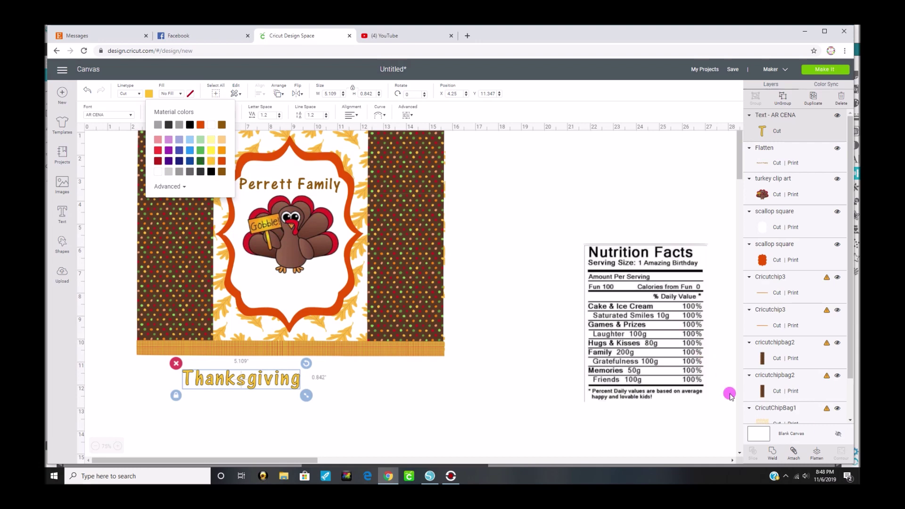
pyautogui.click(268, 383)
pyautogui.moveTo(268, 385); pyautogui.dragTo(333, 288)
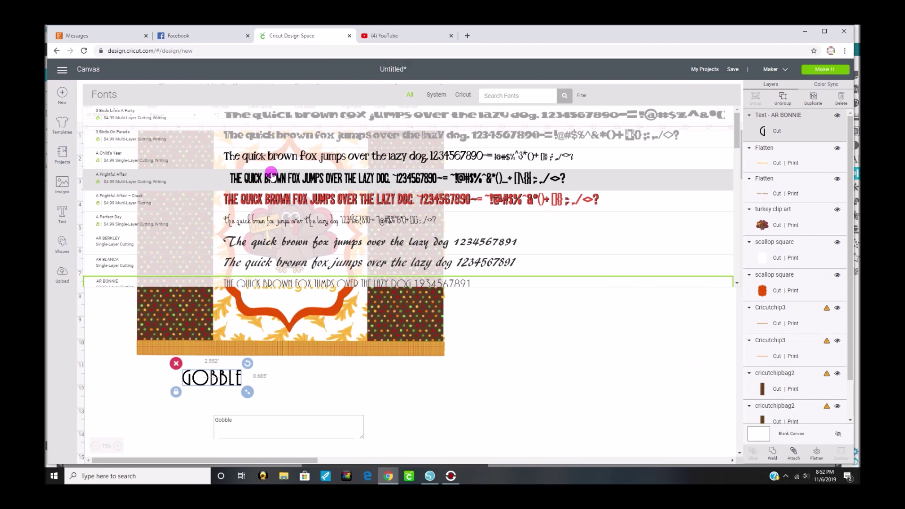
# Set the "Gobble" text's font to 3 Birds On Parade and give it a Print fill in orange.
pyautogui.click(323, 136)
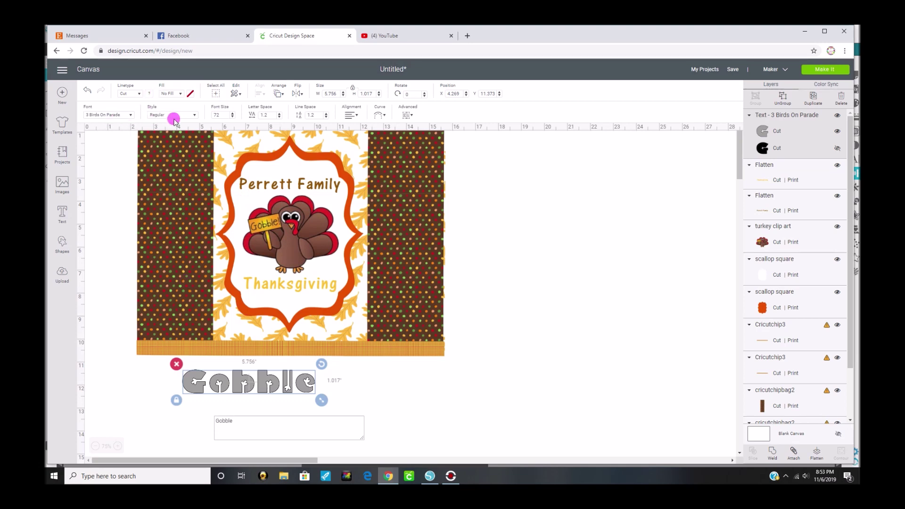
pyautogui.click(187, 94)
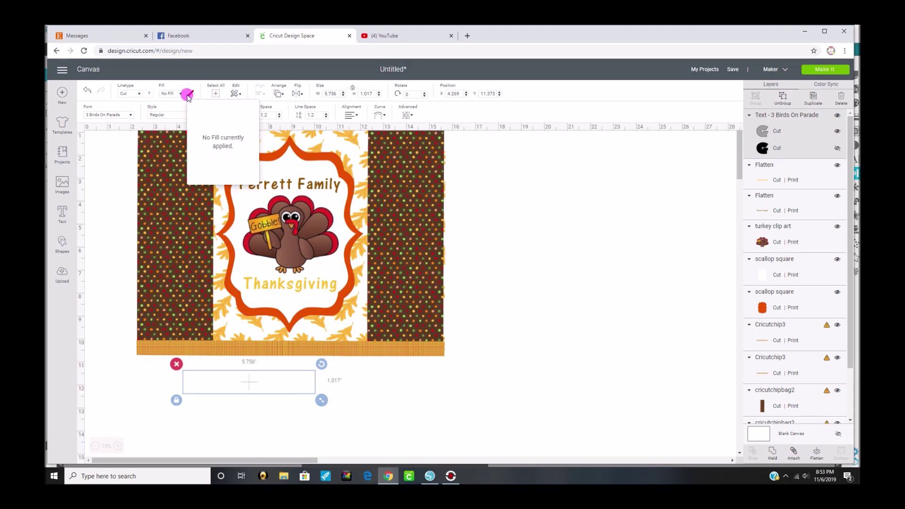
pyautogui.click(181, 94)
pyautogui.click(184, 115)
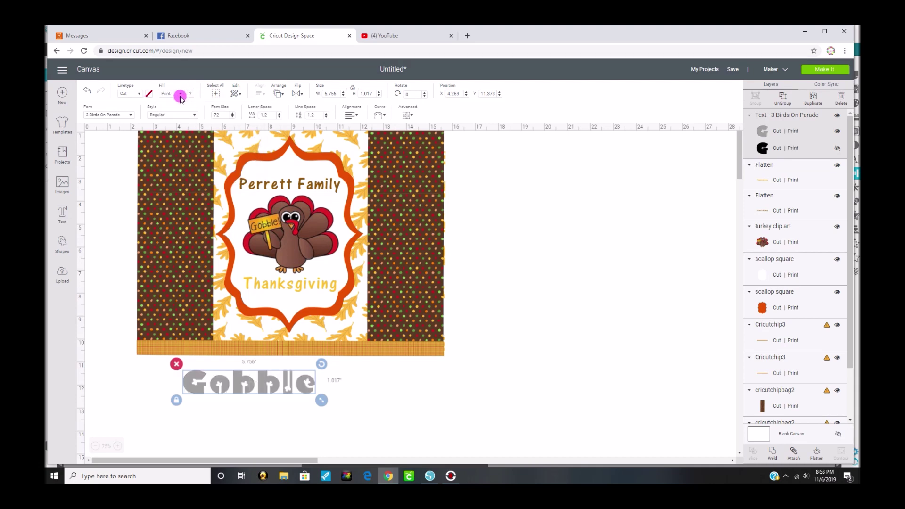
pyautogui.click(180, 94)
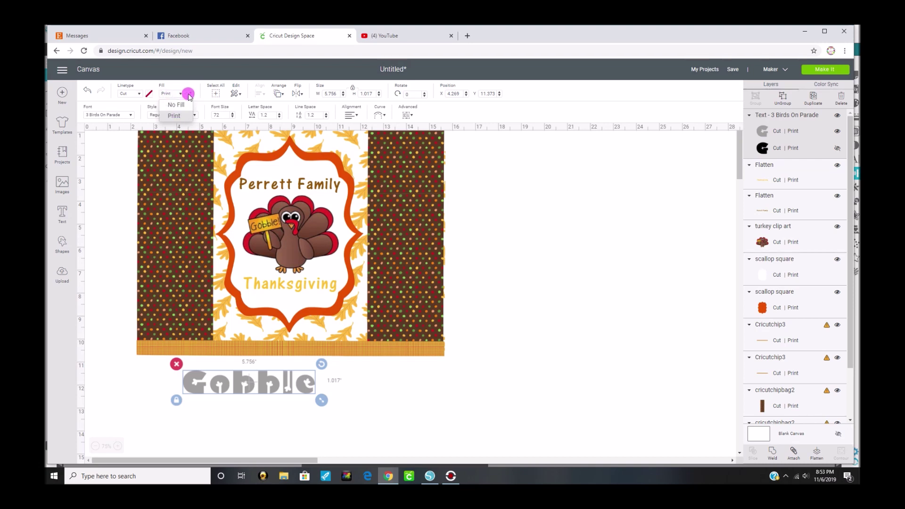
pyautogui.click(190, 94)
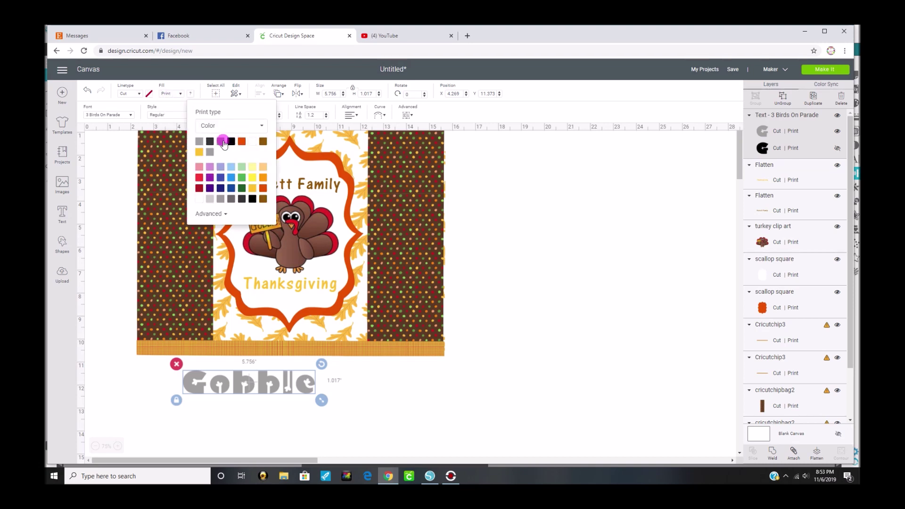
pyautogui.click(262, 190)
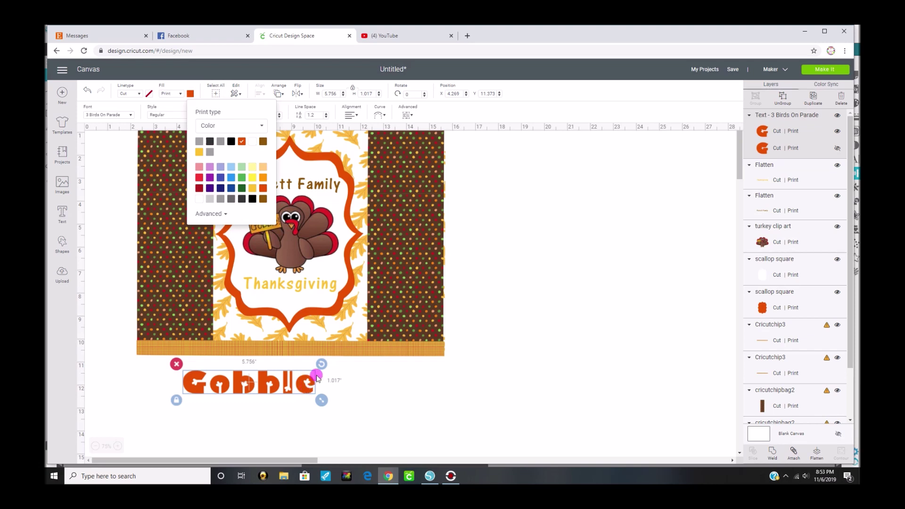
# Shrink the "Gobble" text to about 3.238 by 0.594 inches and place it beneath "Thanksgiving" in the frame.
pyautogui.moveTo(321, 400); pyautogui.dragTo(263, 385)
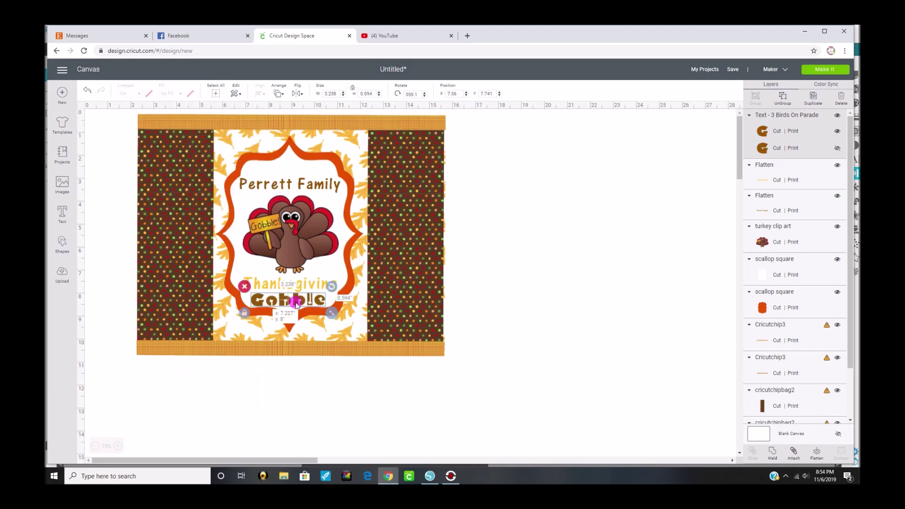
pyautogui.moveTo(296, 303); pyautogui.dragTo(297, 303)
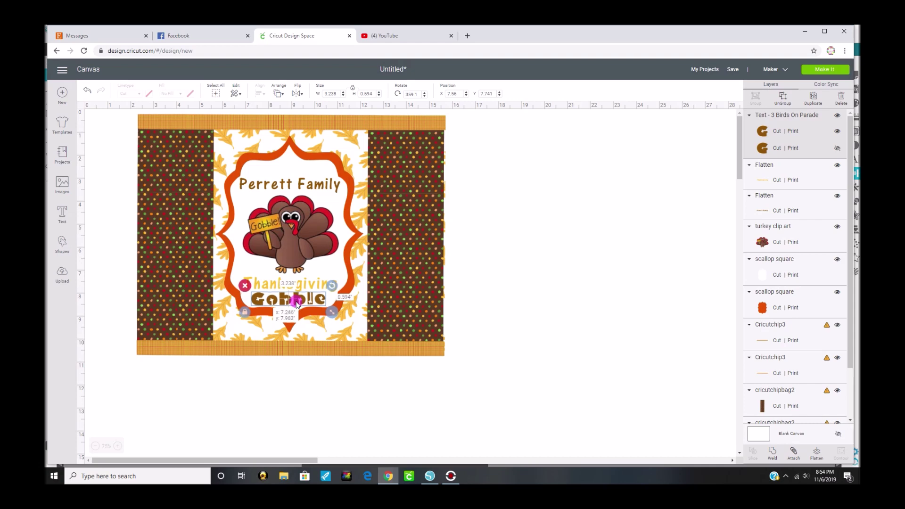
pyautogui.click(313, 364)
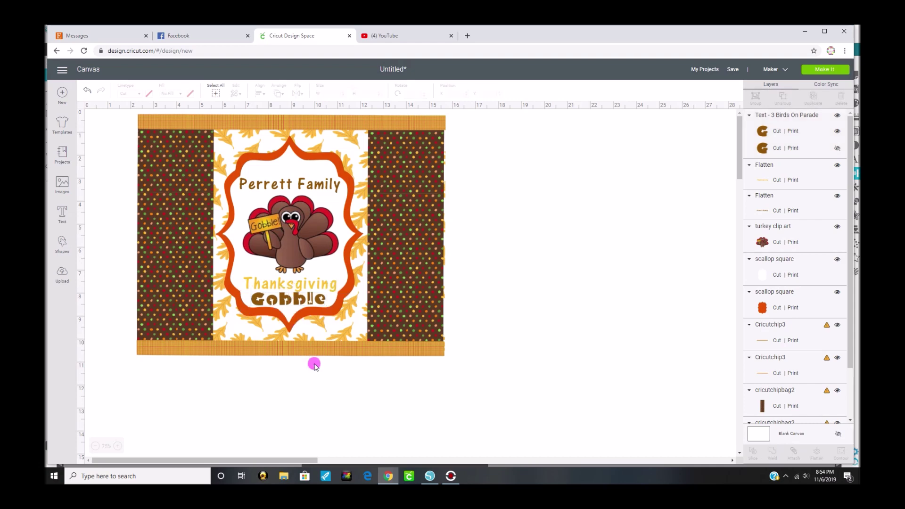